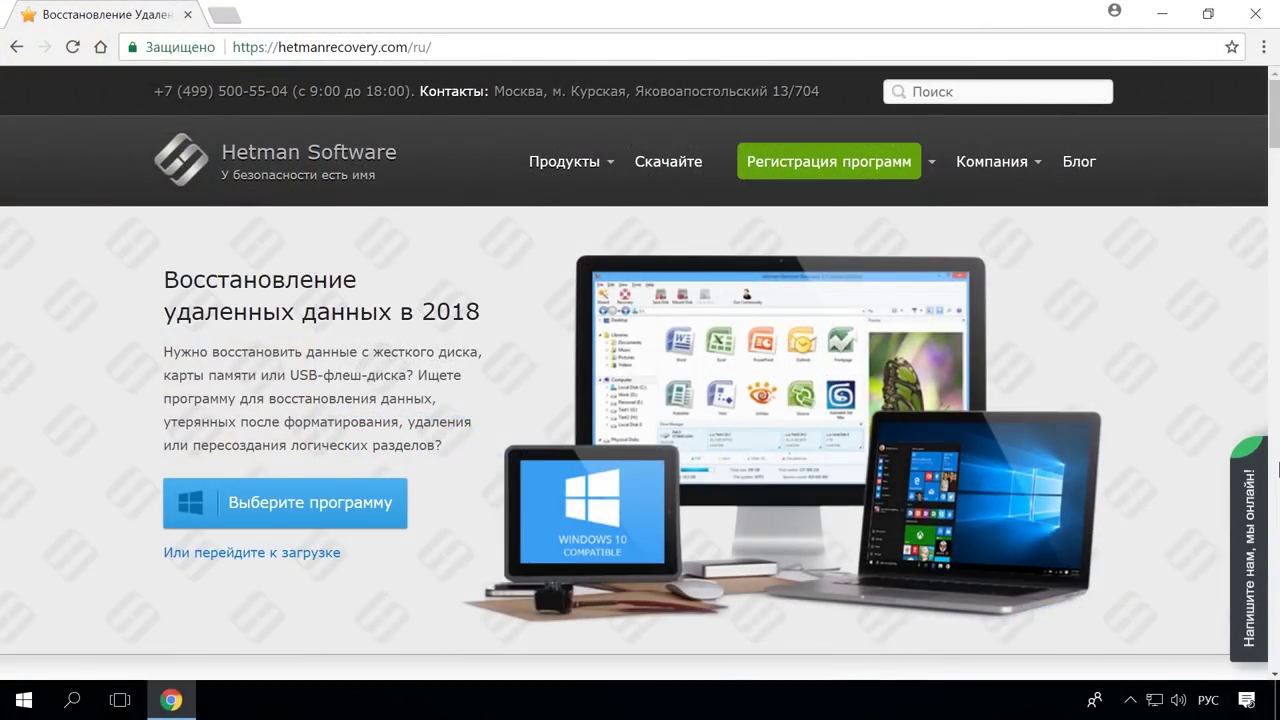
Look through the programs on the Hetman Software home page and open the Partition Recovery 2.8 product page.
{"action": "scroll", "coordinate": [108, 158], "scroll_direction": "down", "scroll_amount": 12}
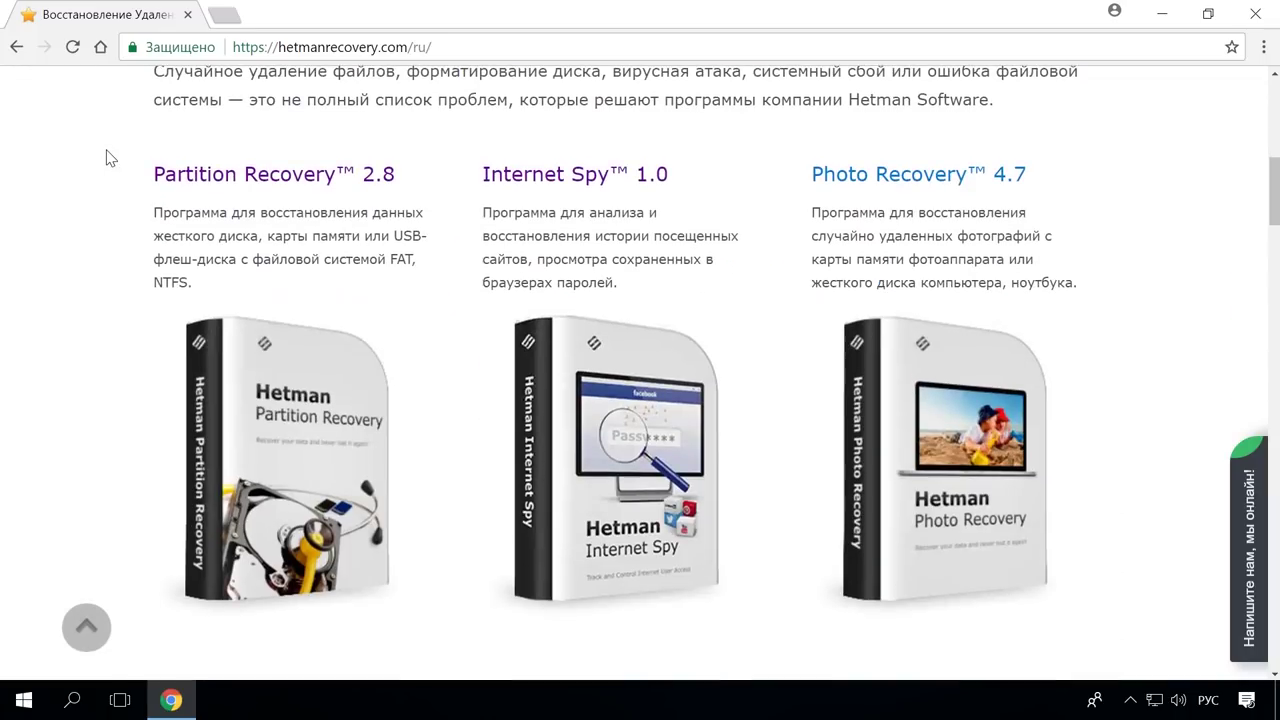
{"action": "scroll", "coordinate": [108, 158], "scroll_direction": "down", "scroll_amount": 3}
{"action": "scroll", "coordinate": [108, 158], "scroll_direction": "down", "scroll_amount": 4}
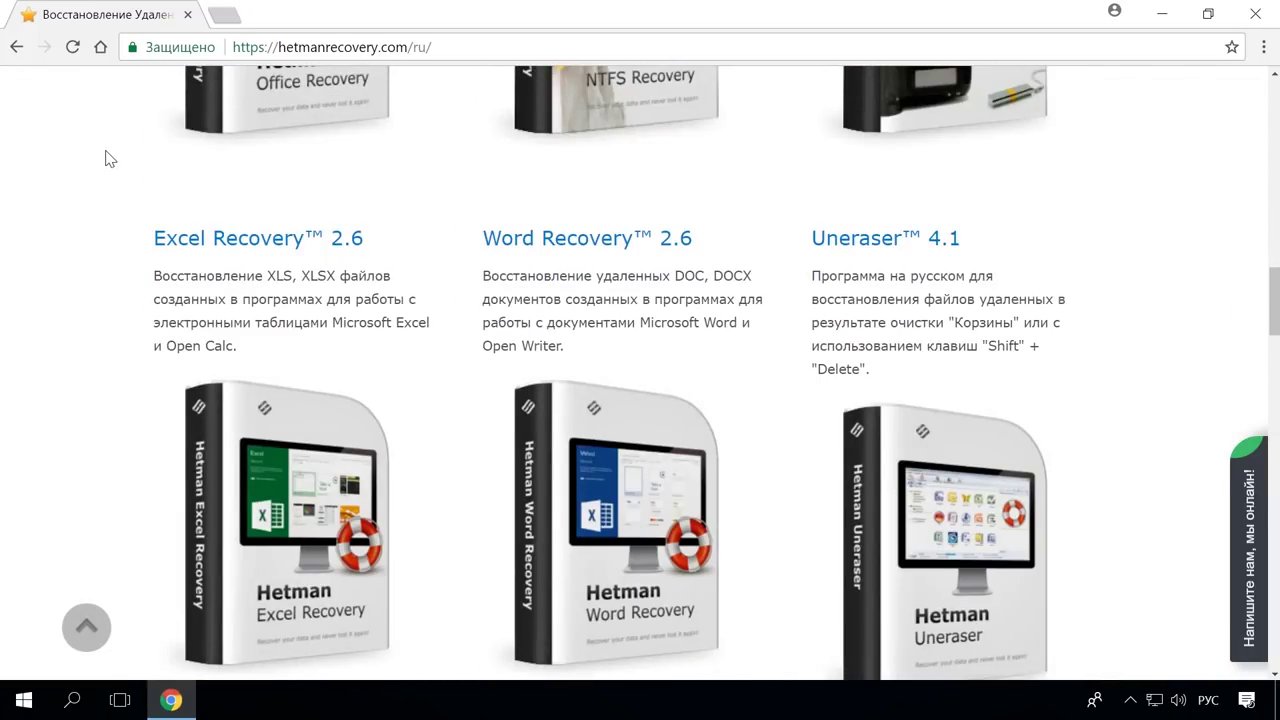
{"action": "scroll", "coordinate": [108, 158], "scroll_direction": "up", "scroll_amount": 8}
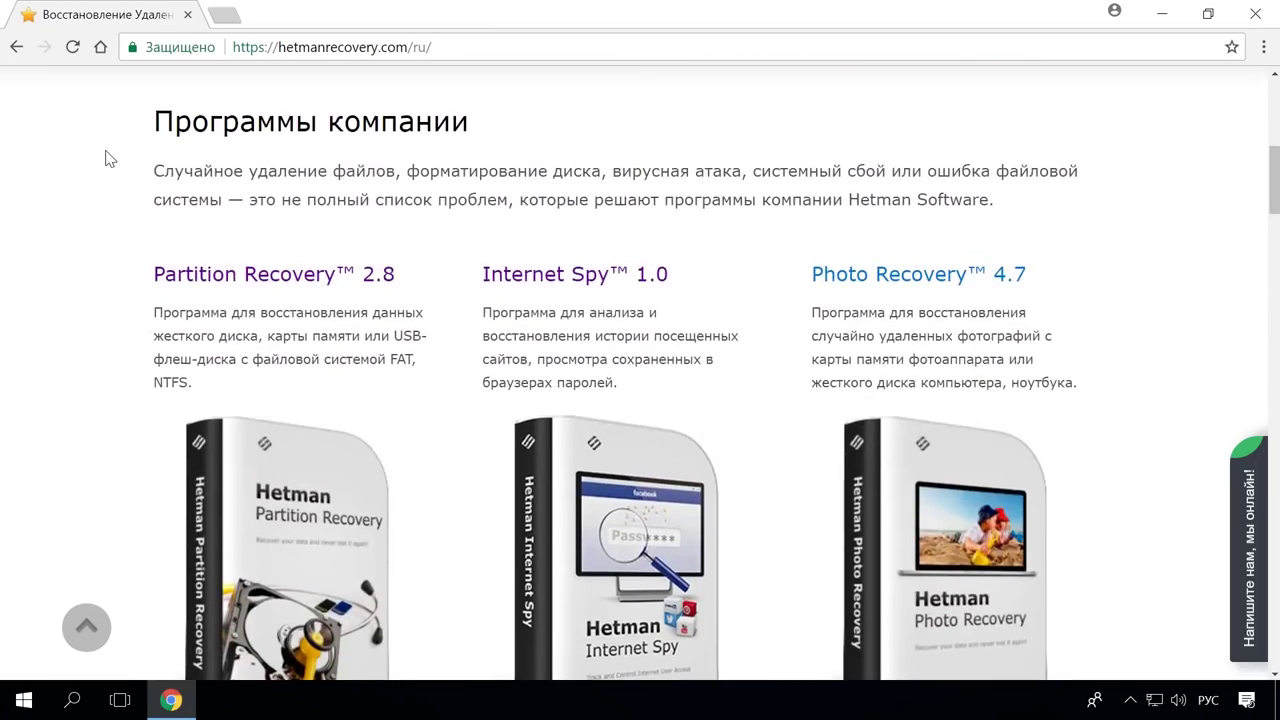
{"action": "left_click", "coordinate": [370, 273]}
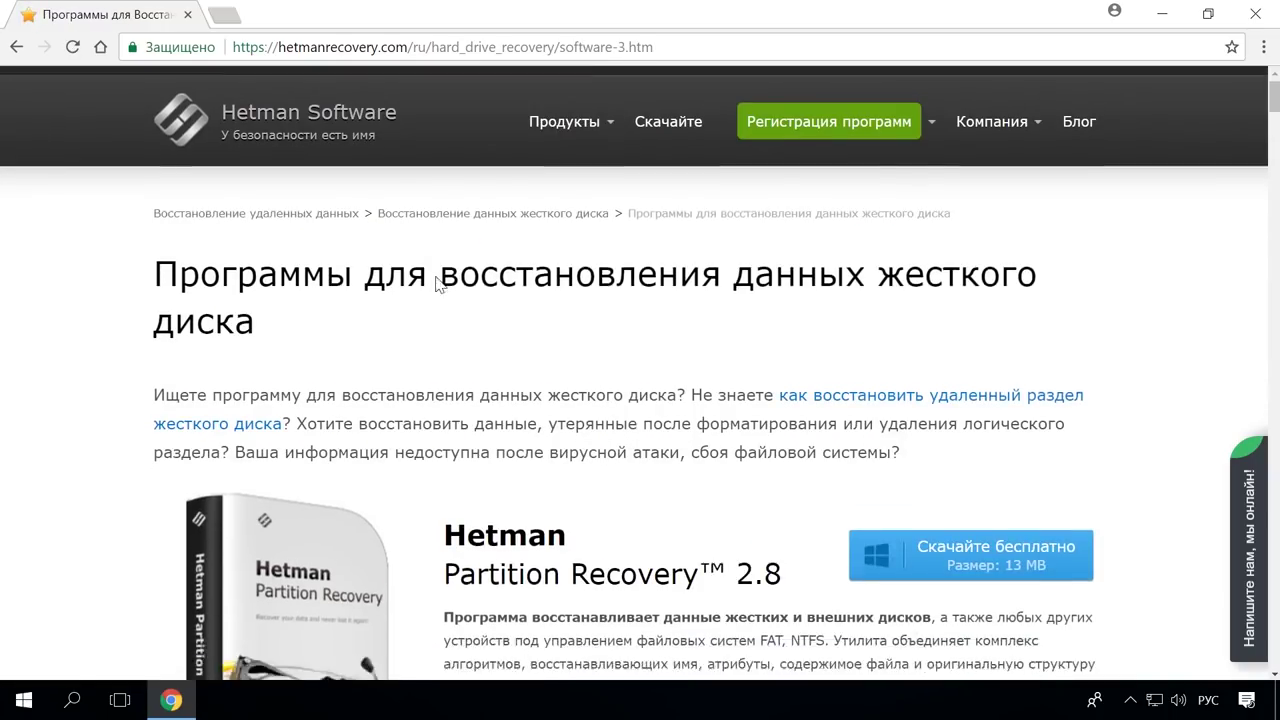
Download the free version of Hetman Partition Recovery 2.8 from its product page.
{"action": "scroll", "coordinate": [445, 286], "scroll_direction": "down", "scroll_amount": 2}
{"action": "scroll", "coordinate": [445, 286], "scroll_direction": "down", "scroll_amount": 1}
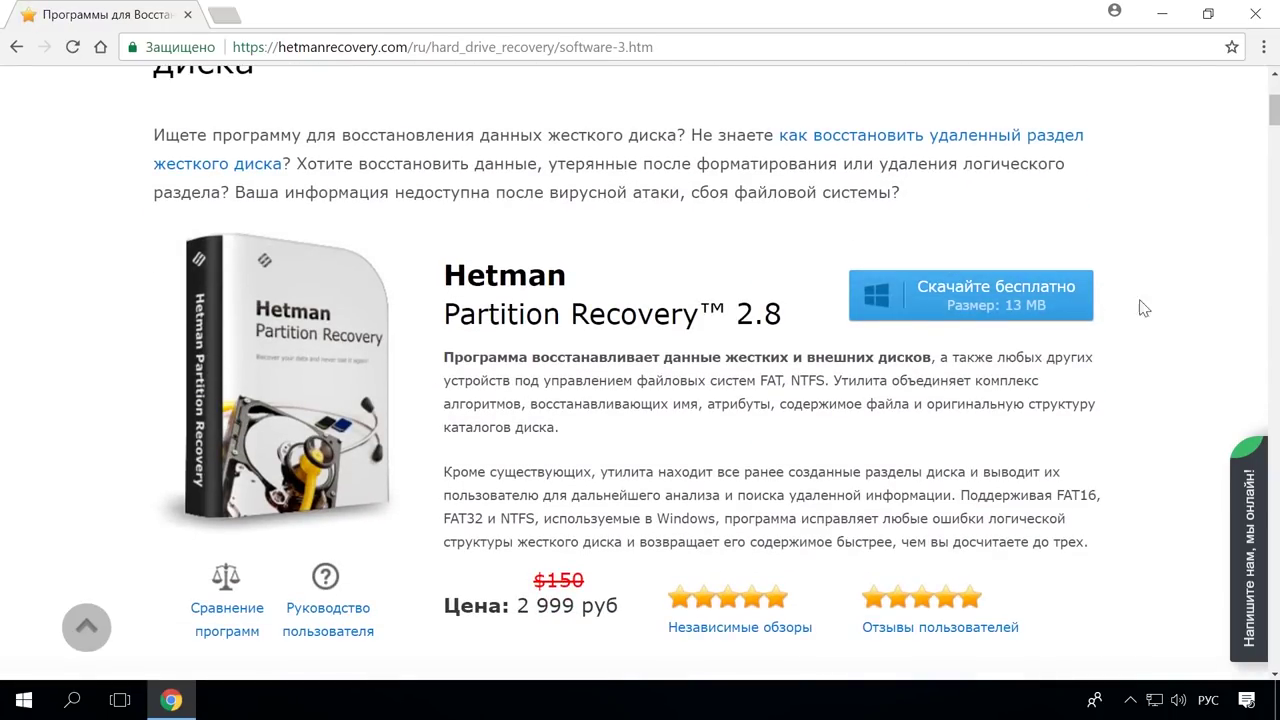
{"action": "left_click", "coordinate": [1025, 297]}
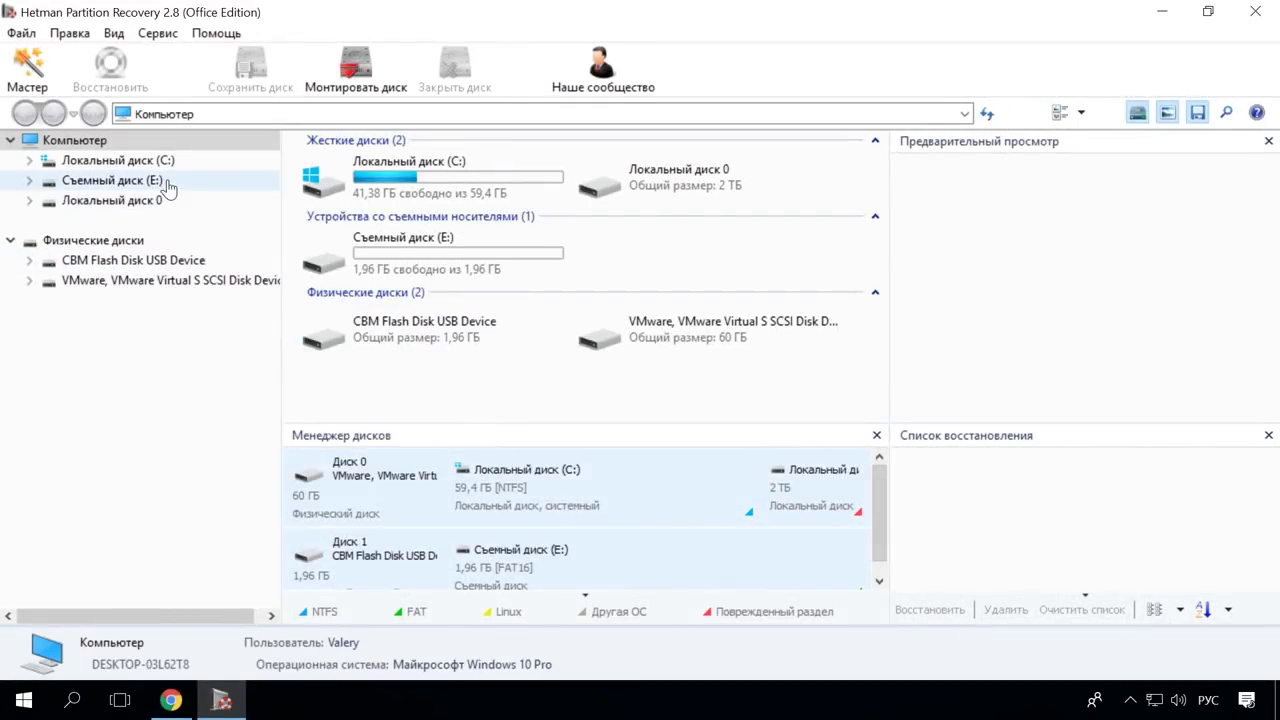
In Hetman Partition Recovery, analyze the removable disk (E:) for deleted files and finish the wizard.
{"action": "double_click", "coordinate": [168, 188]}
{"action": "left_click", "coordinate": [777, 541]}
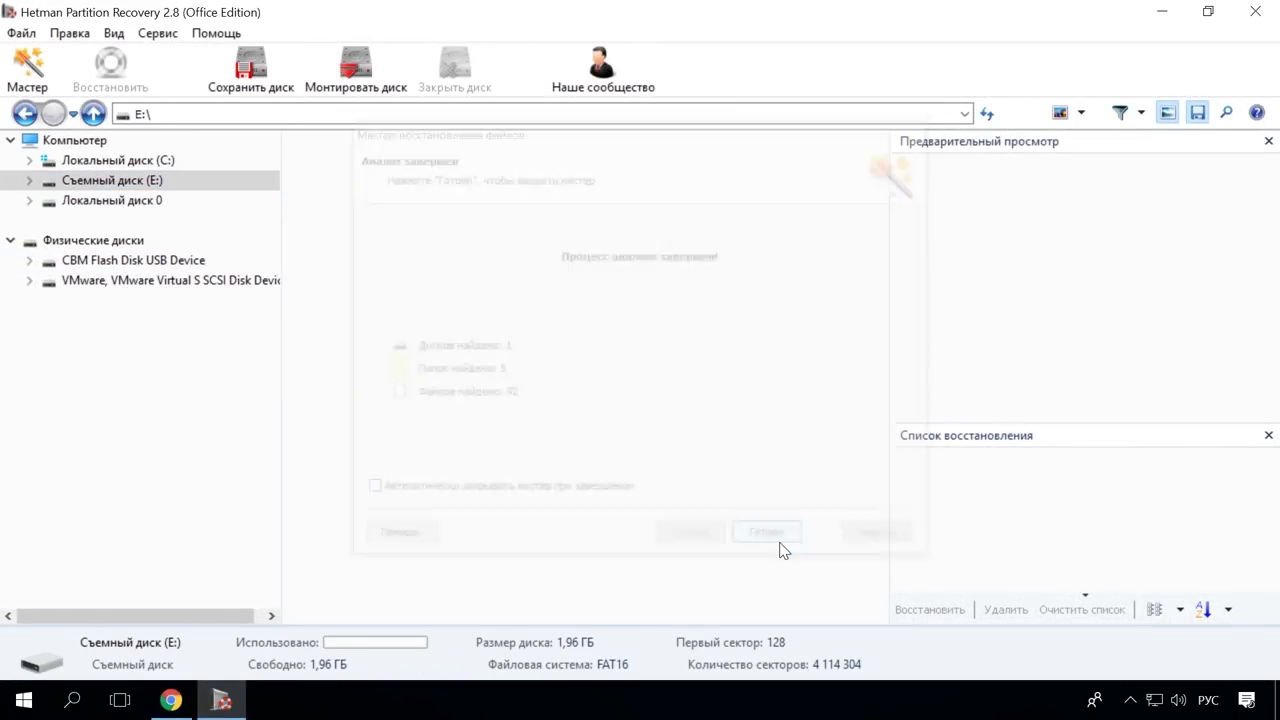
{"action": "left_click", "coordinate": [779, 542]}
Preview the deleted flower picture, model-2436214_1920.jpg and the Microsoft Word document found on disk E:.
{"action": "left_click", "coordinate": [414, 516]}
{"action": "left_click", "coordinate": [540, 395]}
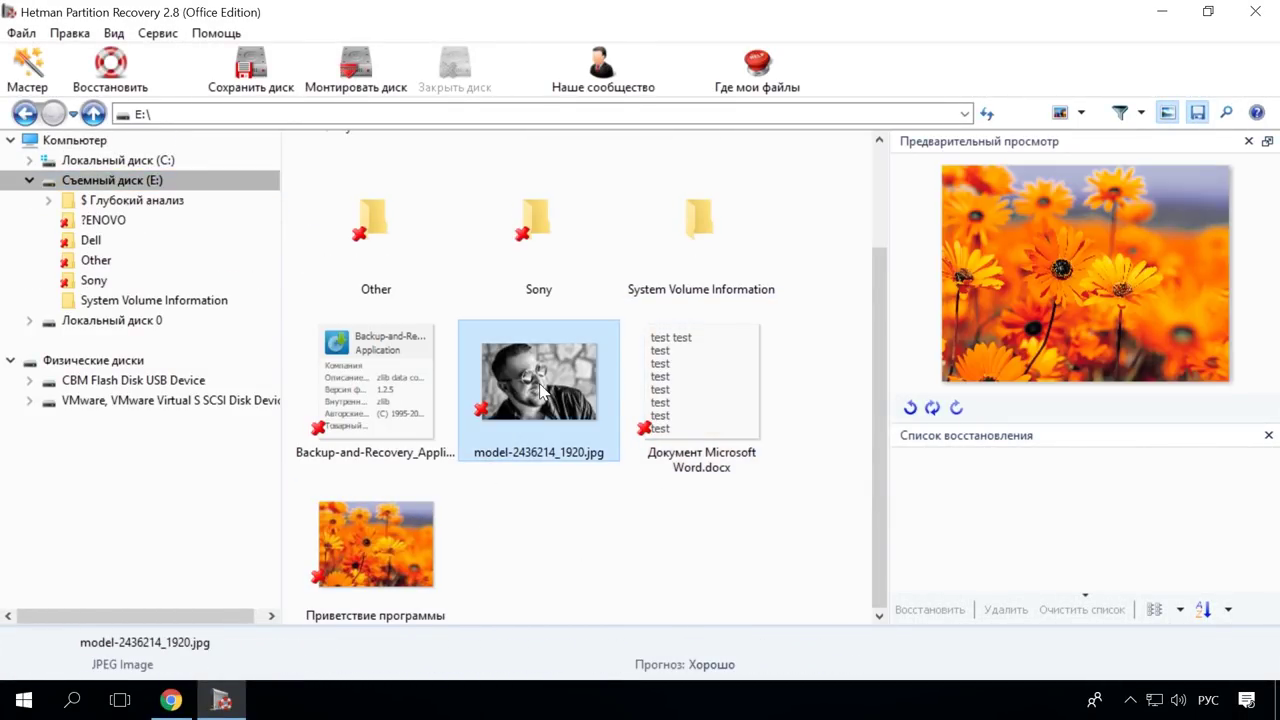
{"action": "left_click", "coordinate": [668, 402]}
Recover the deleted CB_Green_AssistVAIOButton image from the Sony folder and complete the recovery wizard.
{"action": "left_click", "coordinate": [124, 283]}
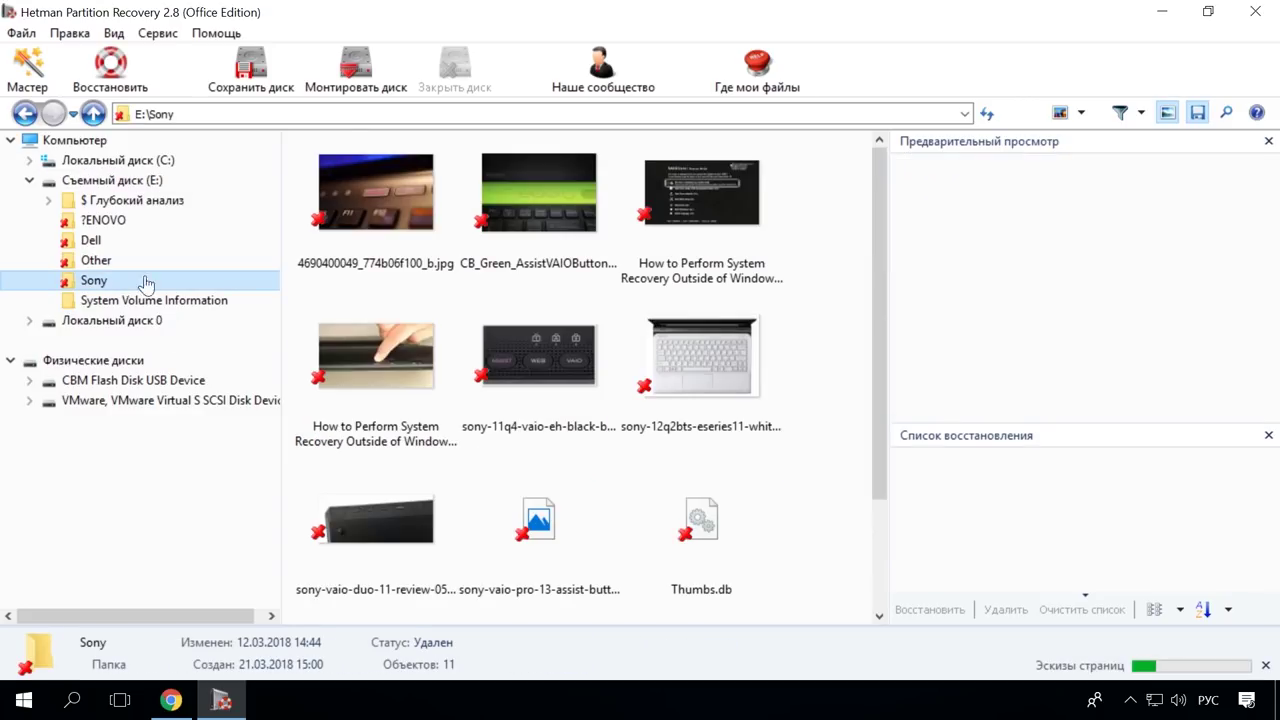
{"action": "left_click", "coordinate": [520, 228]}
{"action": "right_click", "coordinate": [520, 228]}
{"action": "left_click", "coordinate": [545, 232]}
{"action": "left_click", "coordinate": [777, 541]}
{"action": "left_click", "coordinate": [779, 542]}
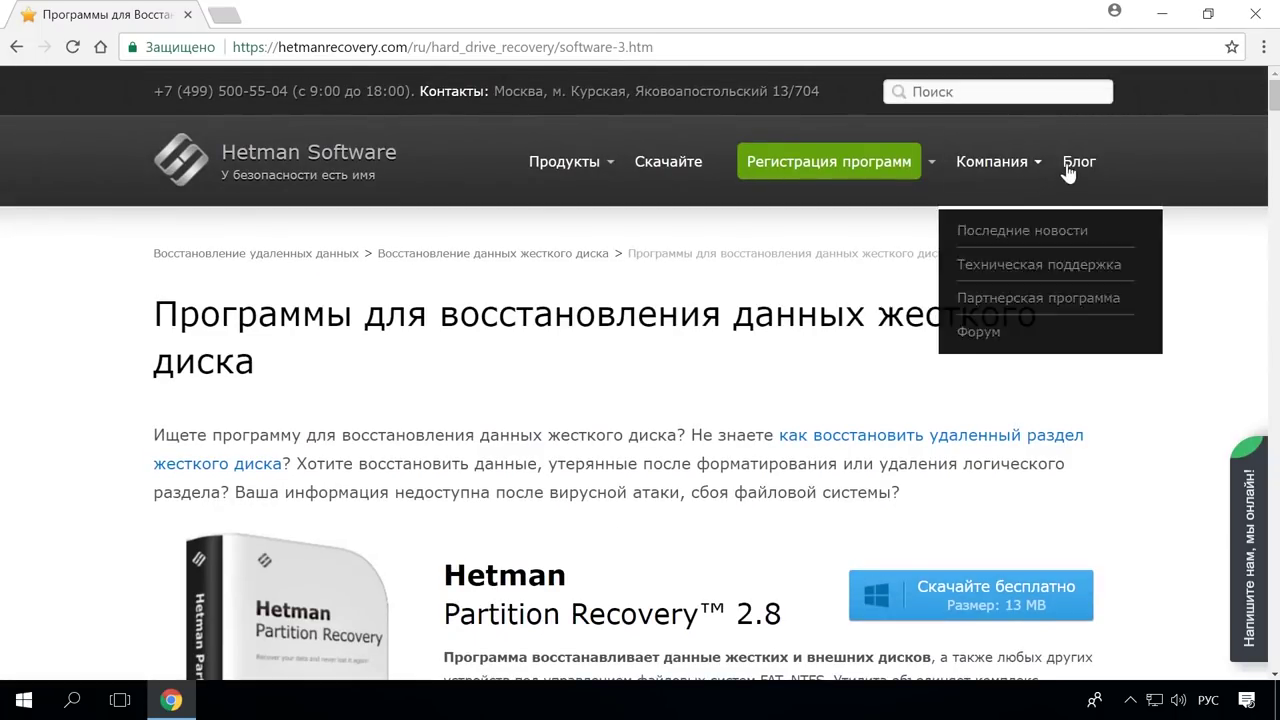
Switch to Chrome, open the Hetman Software blog and look through its list of articles.
{"action": "left_click", "coordinate": [1075, 166]}
{"action": "scroll", "coordinate": [1066, 300], "scroll_direction": "down", "scroll_amount": 9}
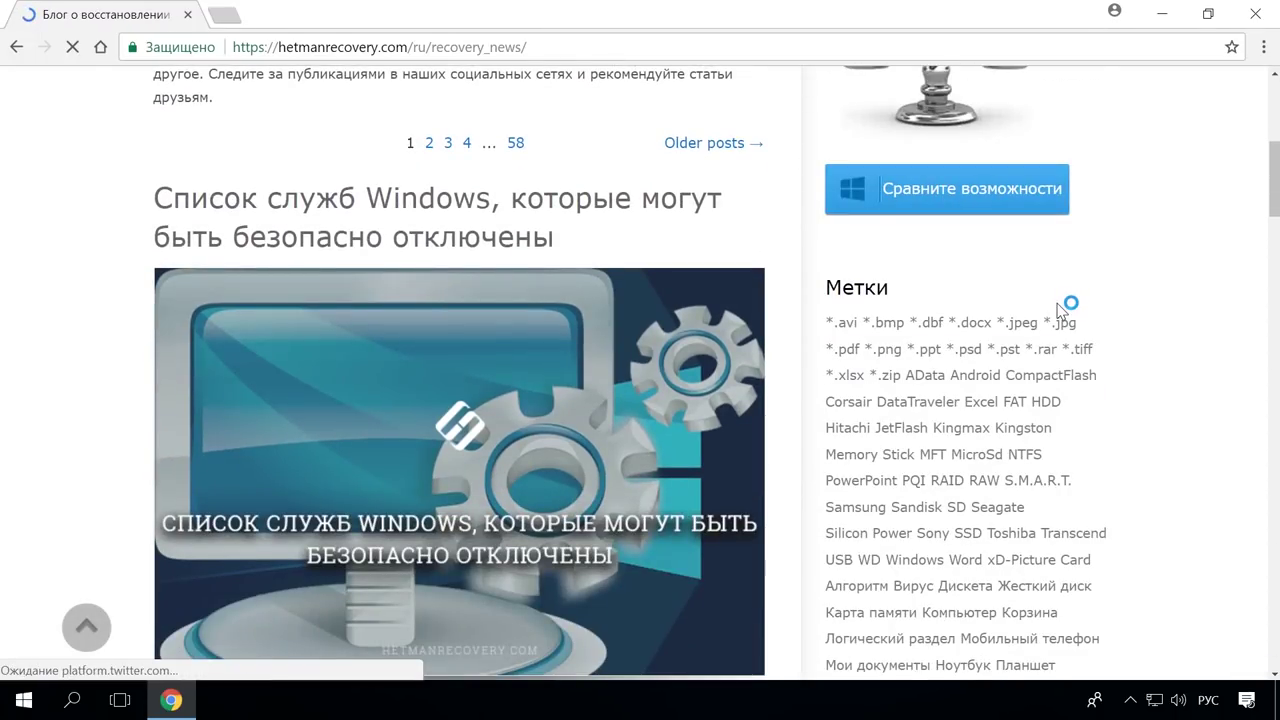
{"action": "scroll", "coordinate": [1061, 312], "scroll_direction": "down", "scroll_amount": 12}
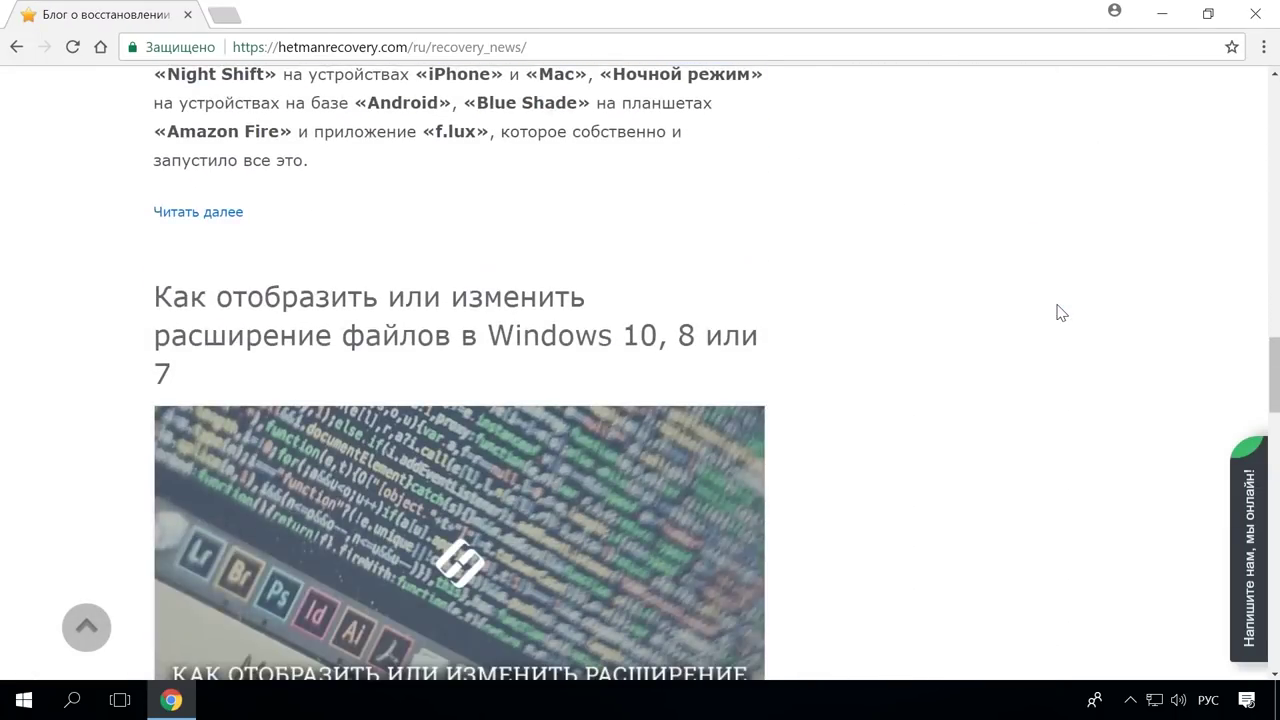
{"action": "scroll", "coordinate": [1061, 312], "scroll_direction": "down", "scroll_amount": 8}
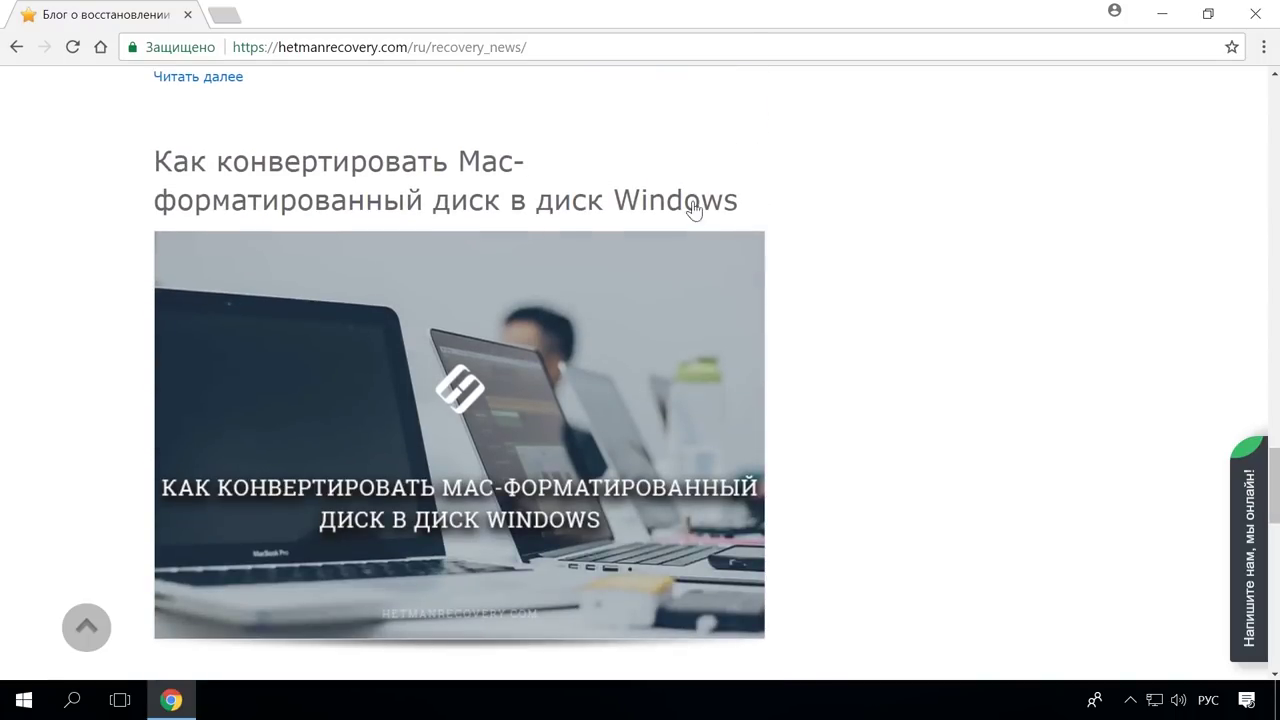
Open the blog article on converting a Mac-formatted disk to a Windows disk and skim its instructions.
{"action": "left_click", "coordinate": [690, 206]}
{"action": "scroll", "coordinate": [737, 270], "scroll_direction": "down", "scroll_amount": 13}
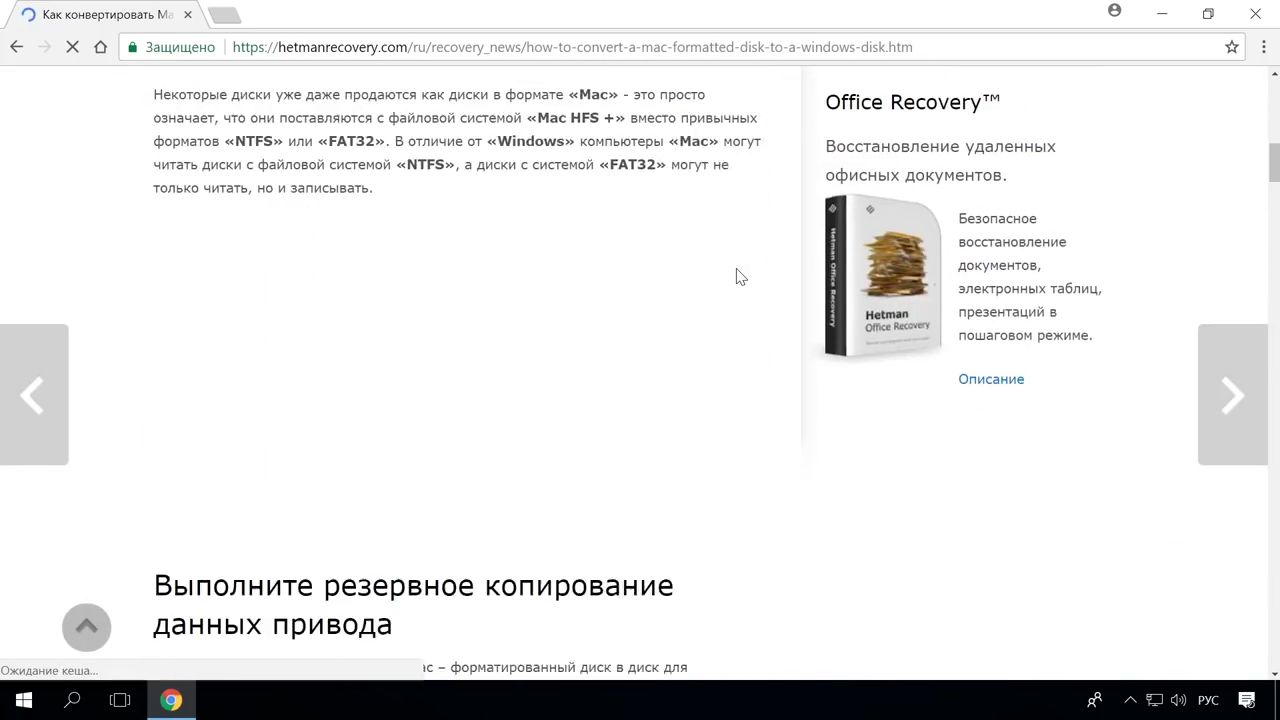
{"action": "scroll", "coordinate": [744, 276], "scroll_direction": "down", "scroll_amount": 12}
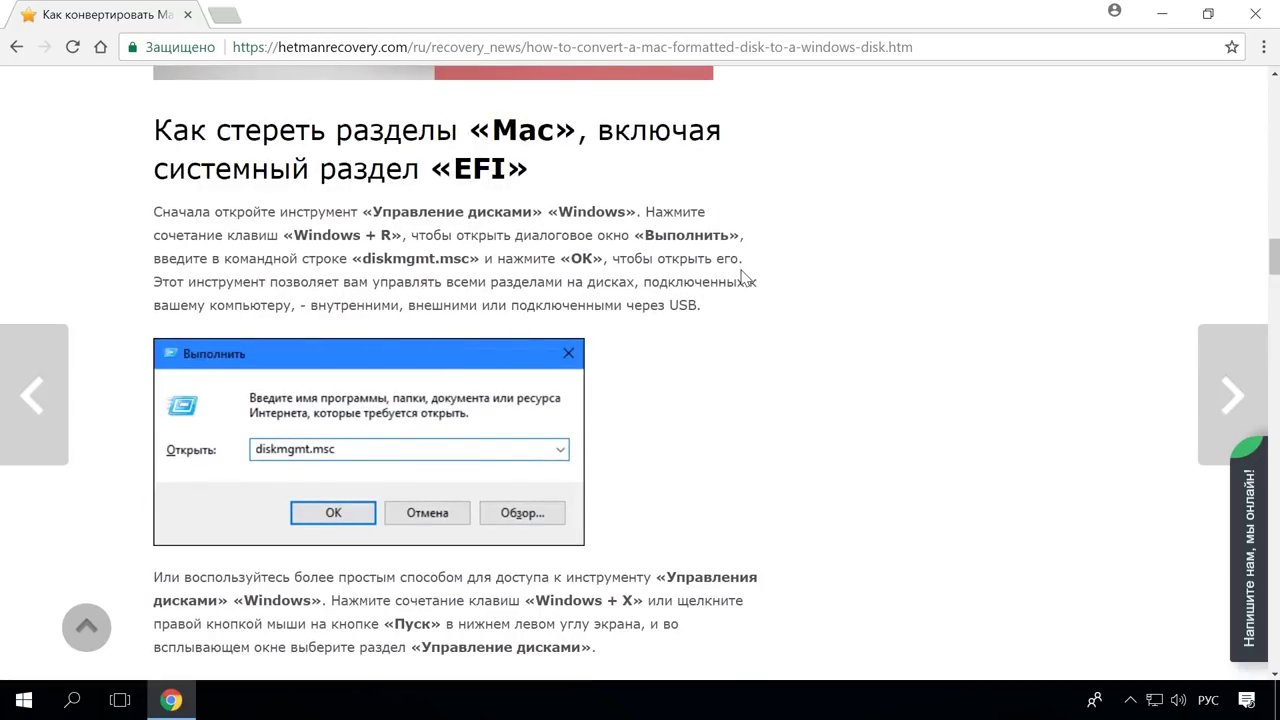
Open the website's online chat and write the greeting "Здравствуйте." to support.
{"action": "left_click", "coordinate": [1245, 541]}
{"action": "type", "text": "Здравствуйте."}
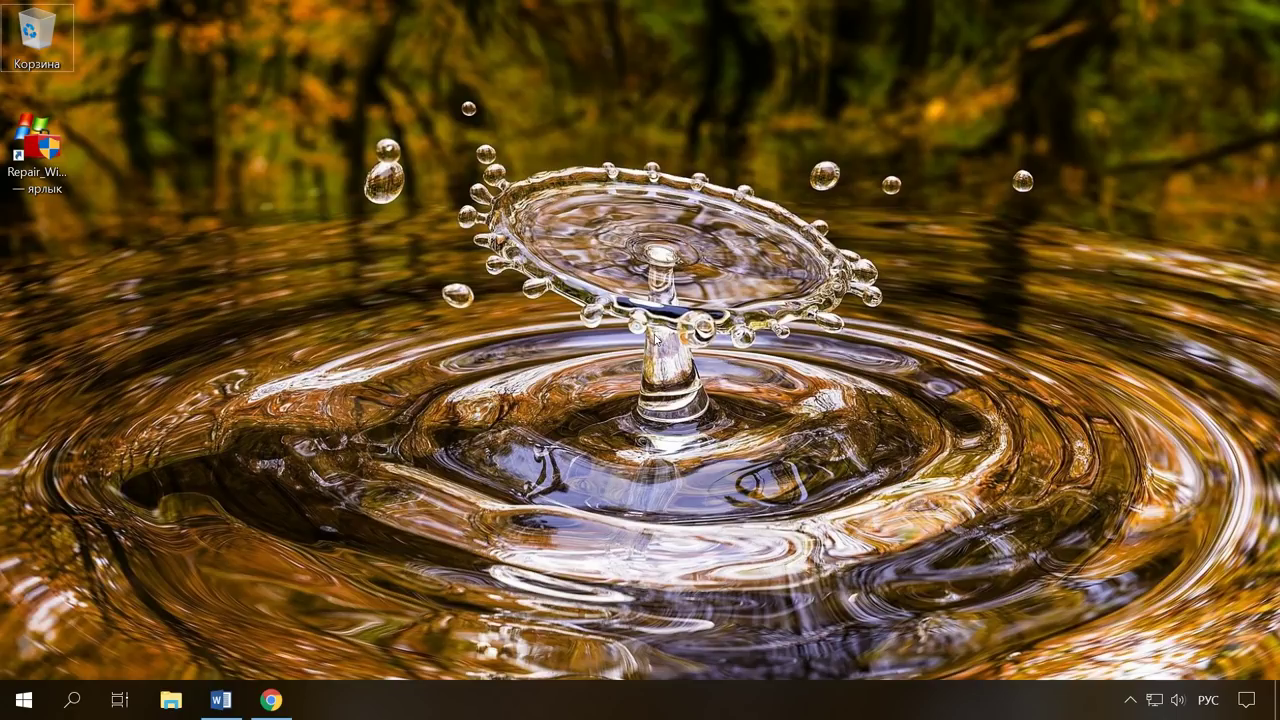
Find the Command Prompt by searching Windows for cmd and start it as administrator.
{"action": "left_click", "coordinate": [71, 699]}
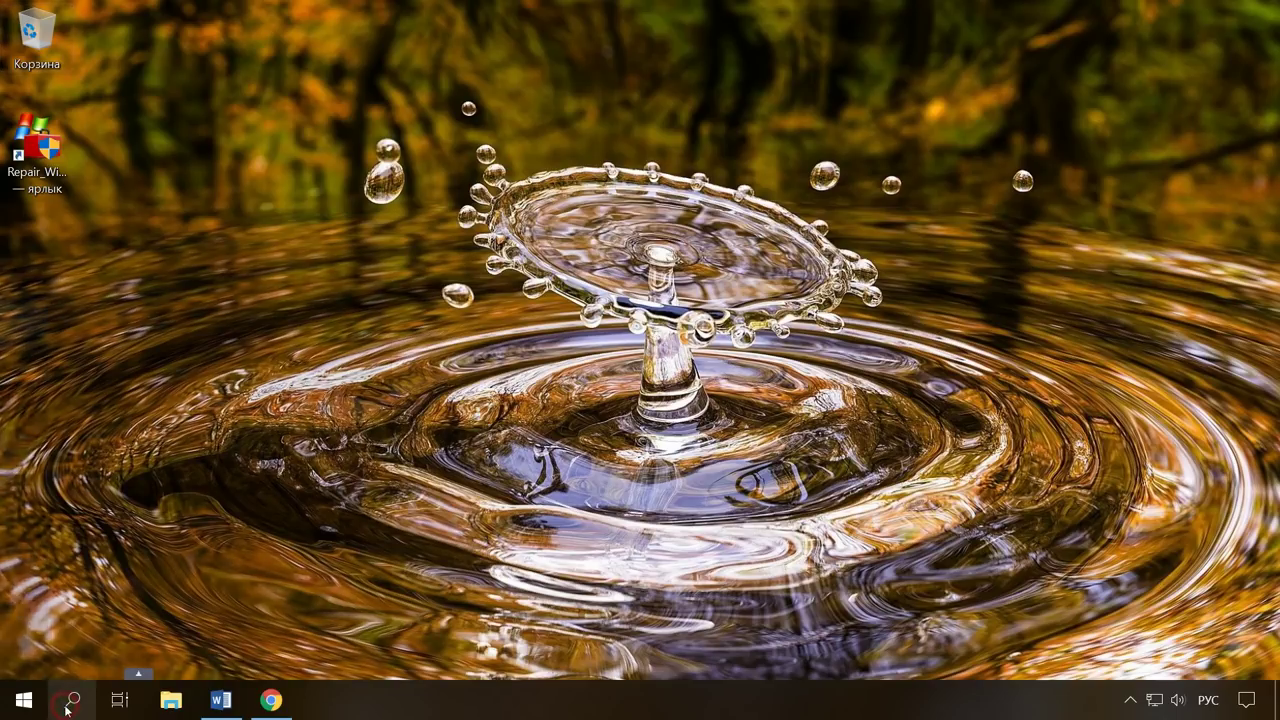
{"action": "key", "text": "alt+shift"}
{"action": "type", "text": "cmd"}
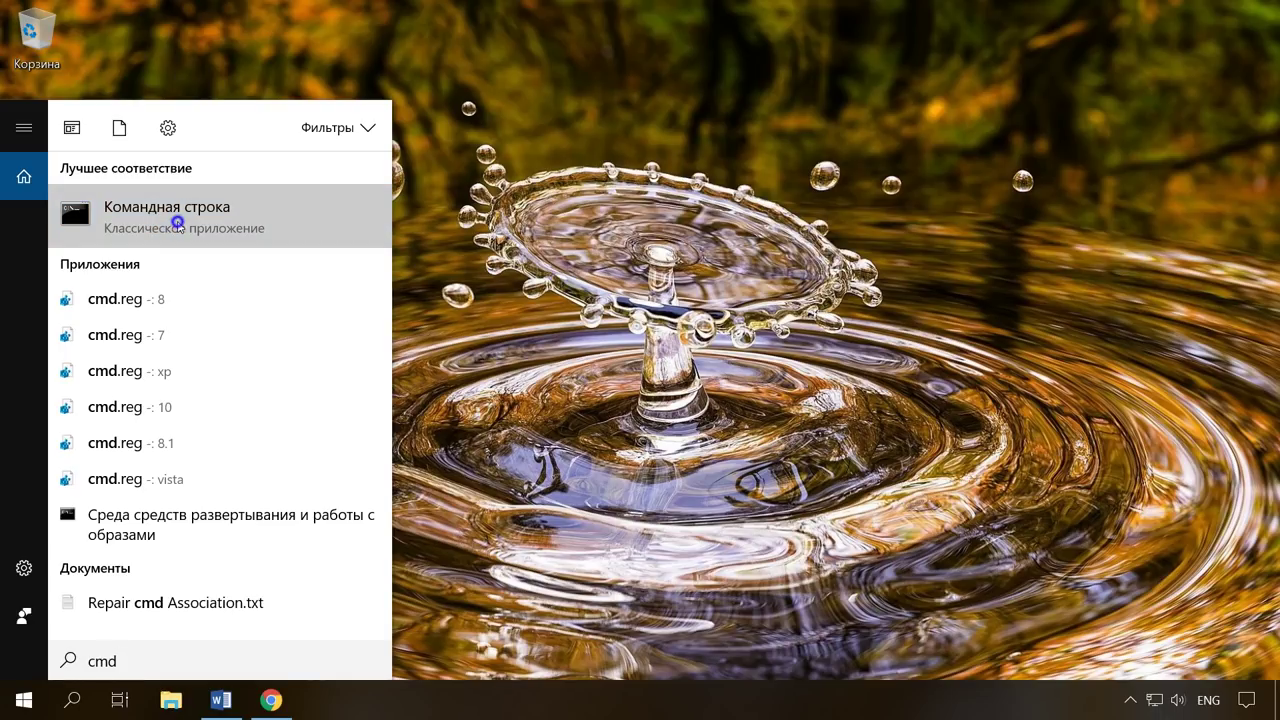
{"action": "right_click", "coordinate": [177, 227]}
{"action": "left_click", "coordinate": [251, 253]}
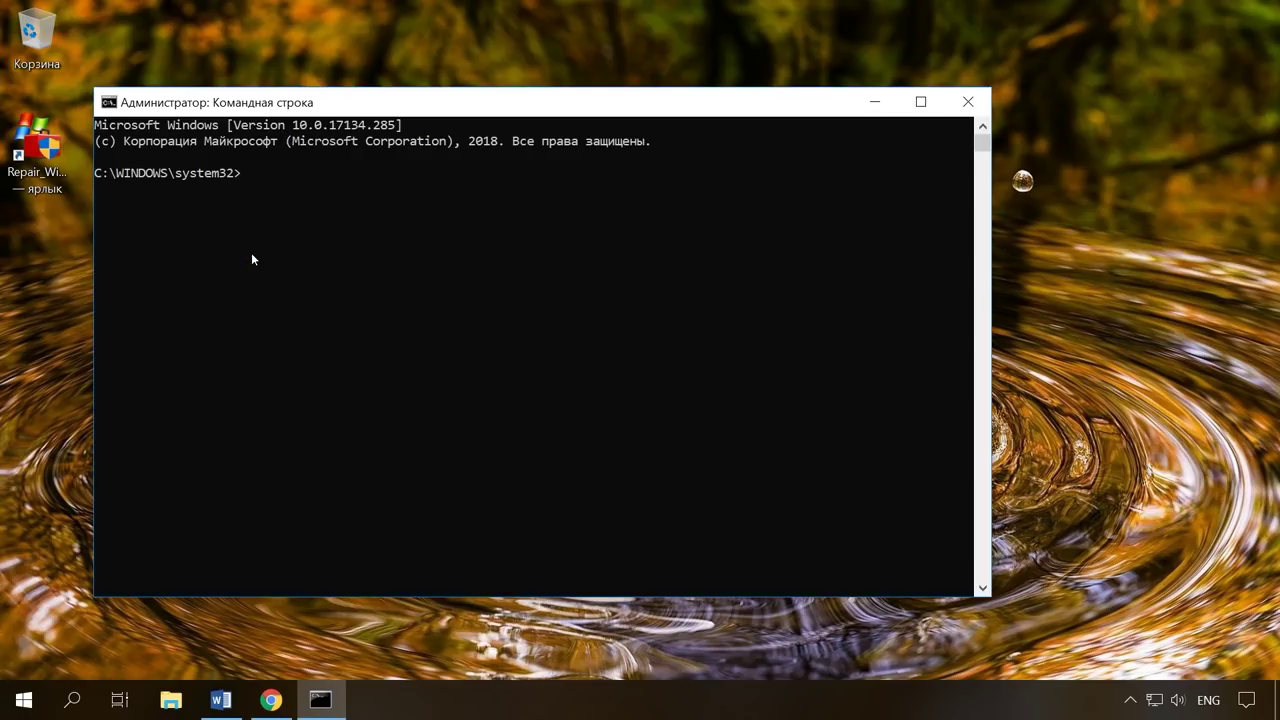
Run a system file check with sfc/scannow and close the Command Prompt after the scan.
{"action": "type", "text": "sfc/scannow"}
{"action": "key", "text": "Return"}
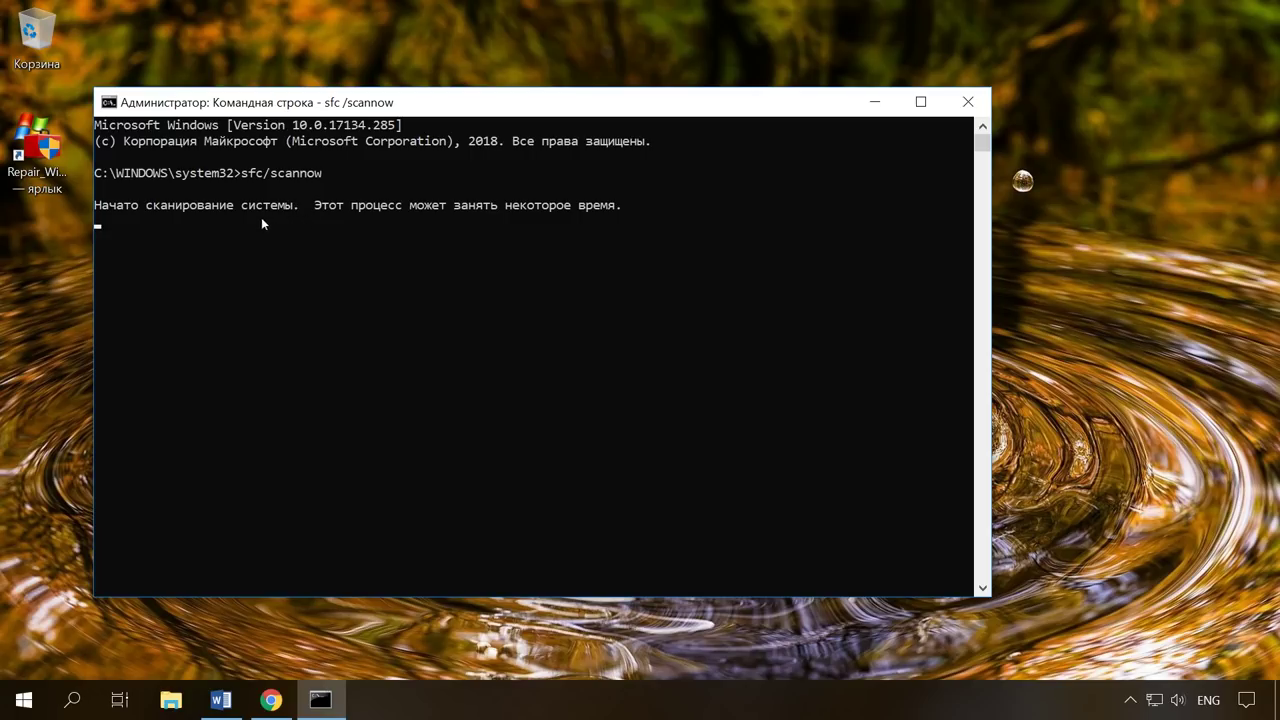
{"action": "left_click", "coordinate": [441, 255]}
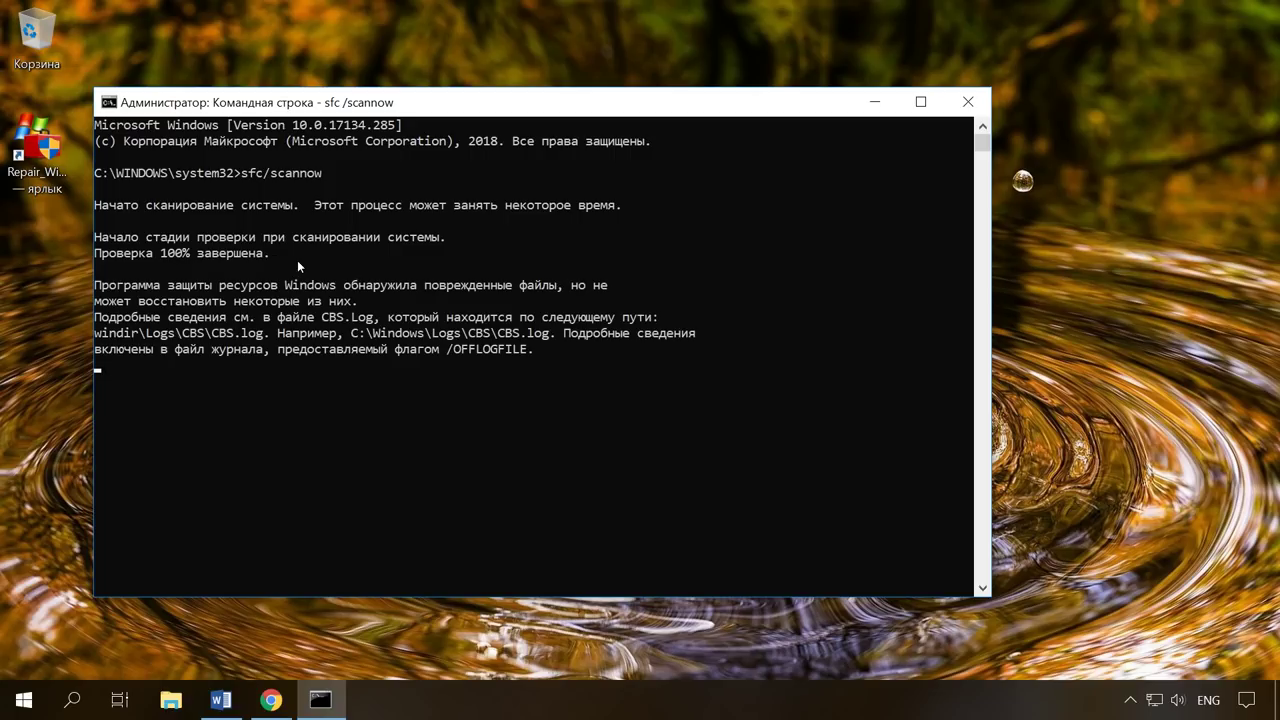
{"action": "left_click", "coordinate": [968, 101]}
Restart the computer.
{"action": "left_click", "coordinate": [23, 700]}
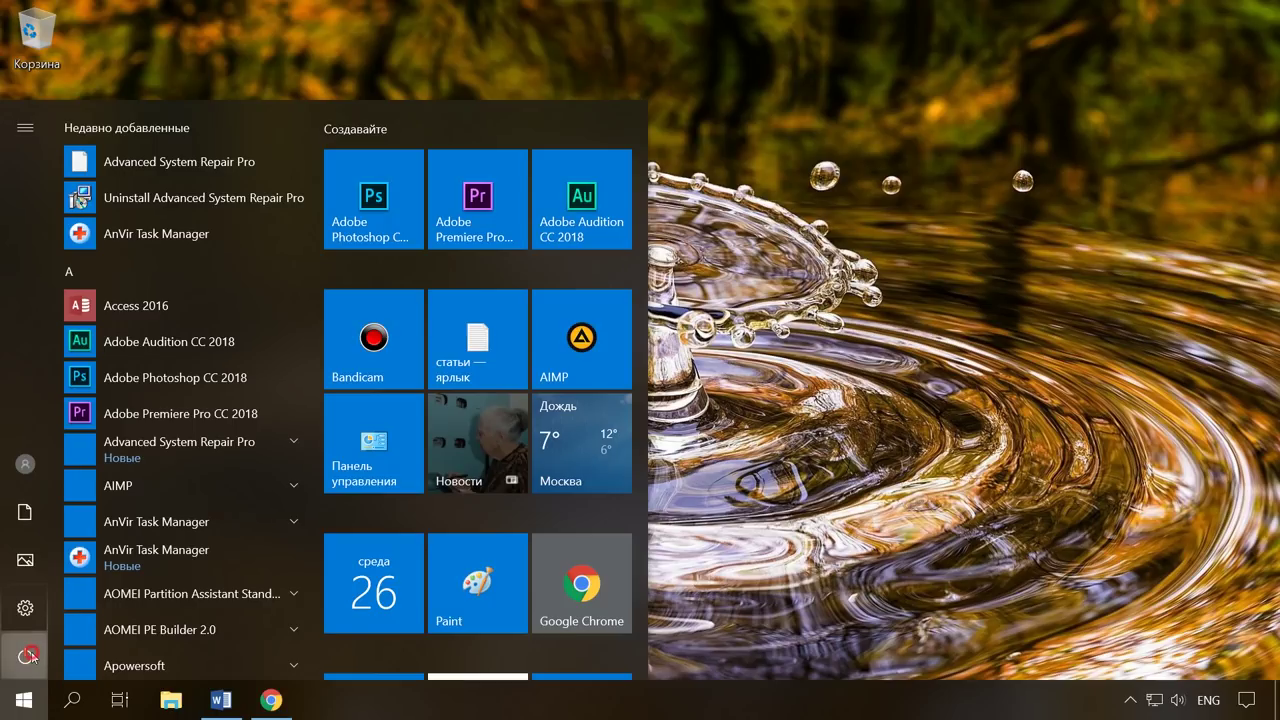
{"action": "left_click", "coordinate": [28, 655]}
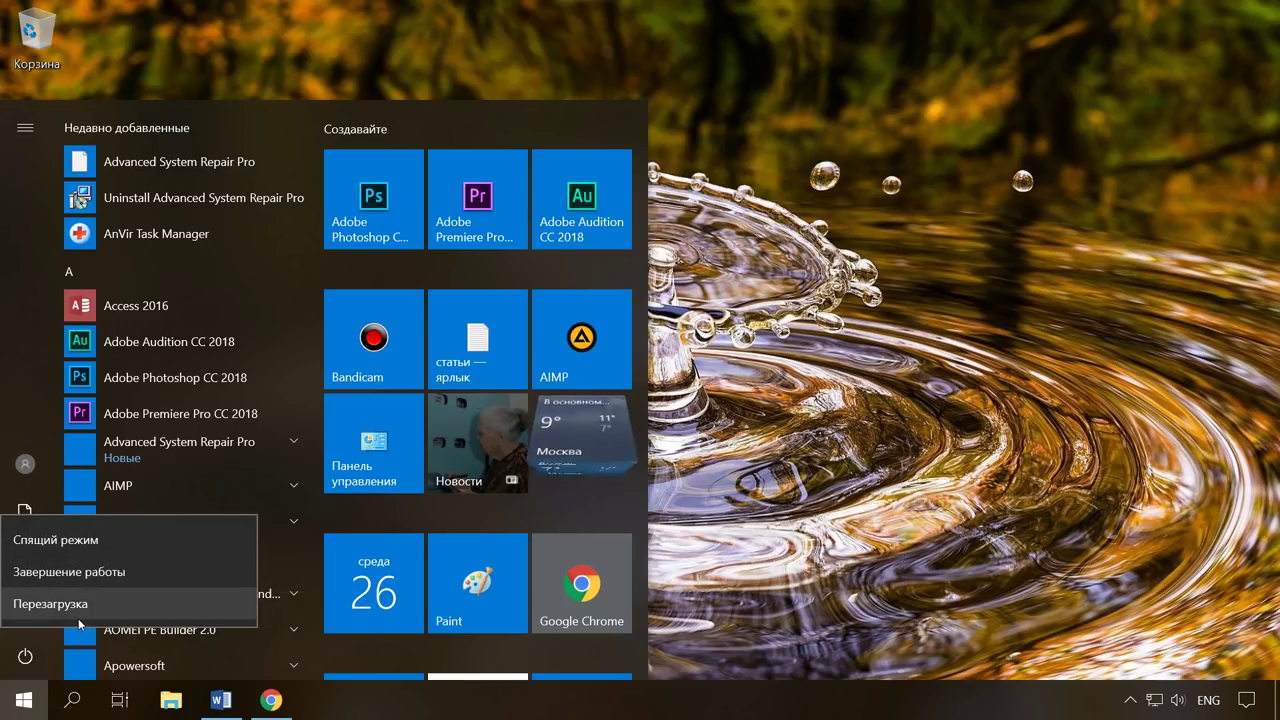
{"action": "left_click", "coordinate": [70, 604]}
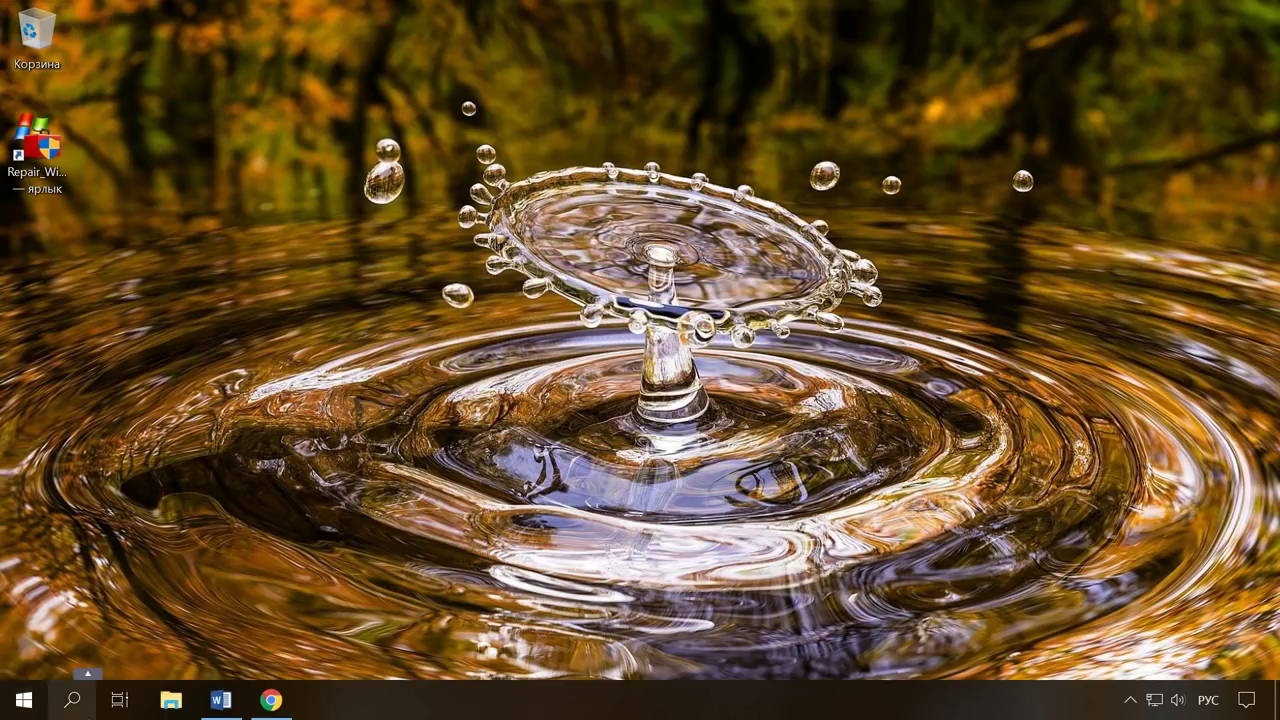
Search Windows for "службы" and open the Services console.
{"action": "left_click", "coordinate": [97, 690]}
{"action": "type", "text": "службы"}
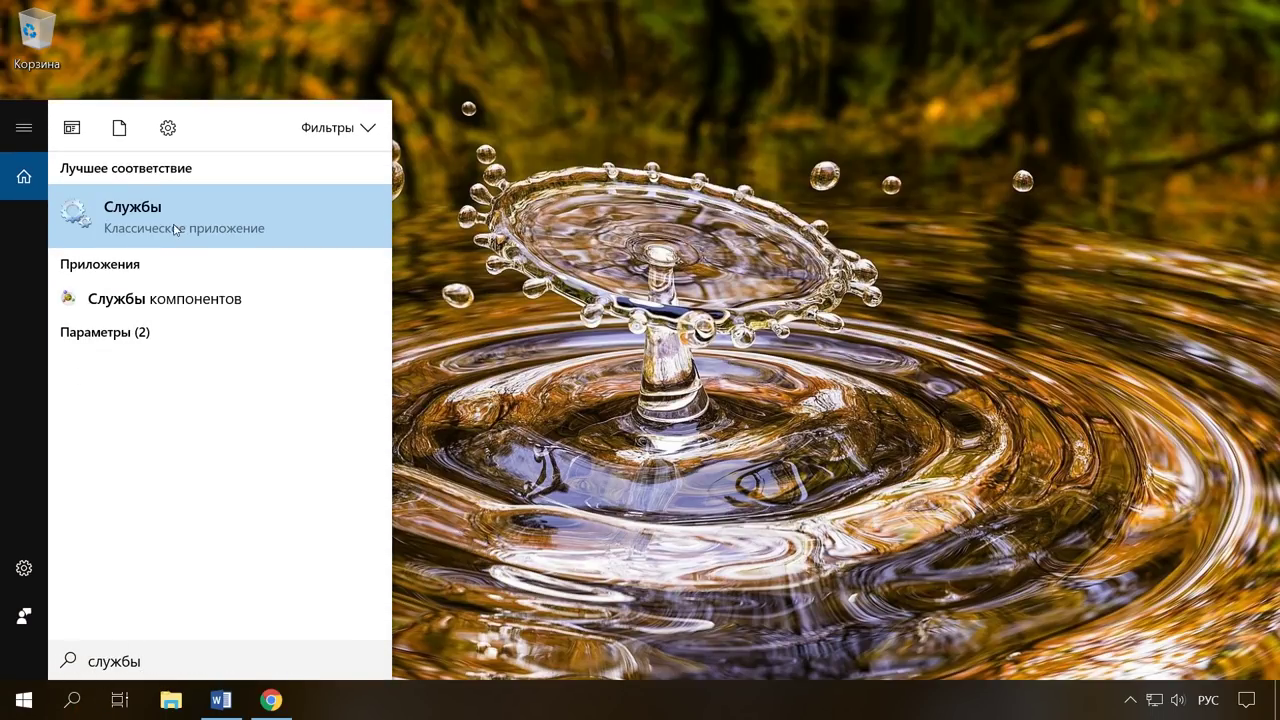
{"action": "left_click", "coordinate": [133, 218]}
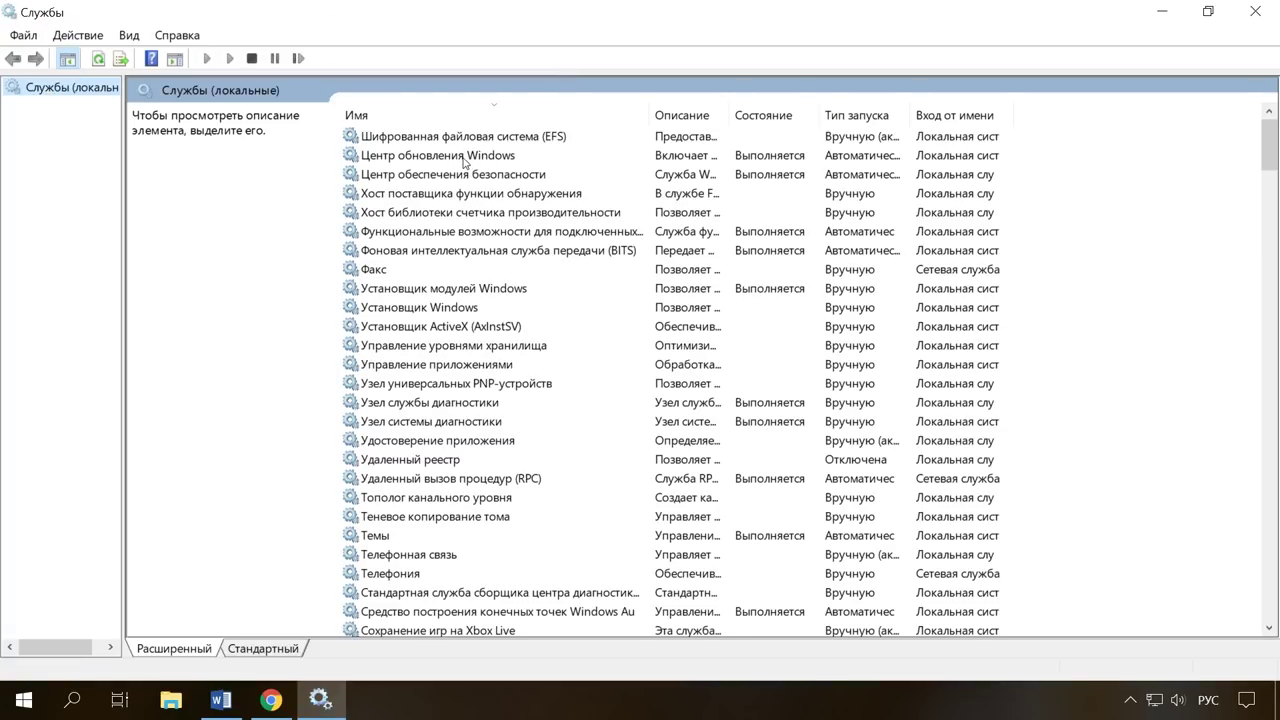
Stop the Windows Update service (Центр обновления Windows) from its properties and start it again.
{"action": "left_click", "coordinate": [464, 160]}
{"action": "double_click", "coordinate": [471, 158]}
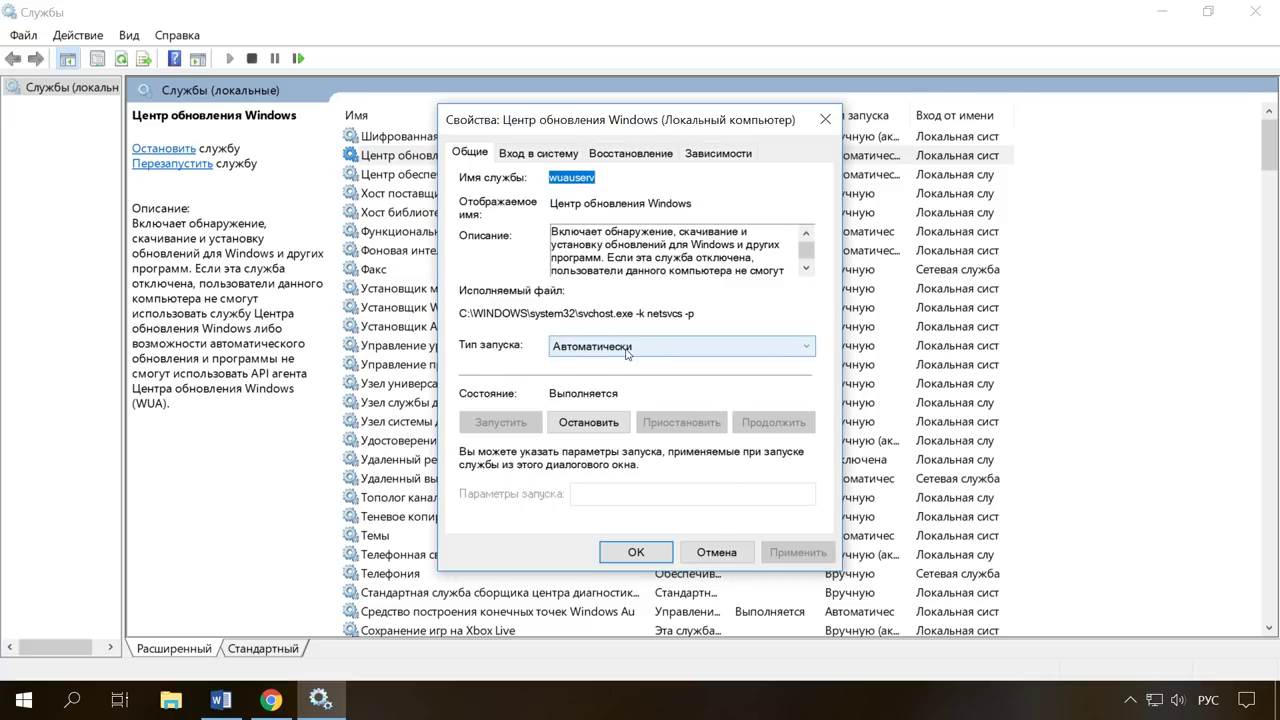
{"action": "left_click", "coordinate": [597, 422]}
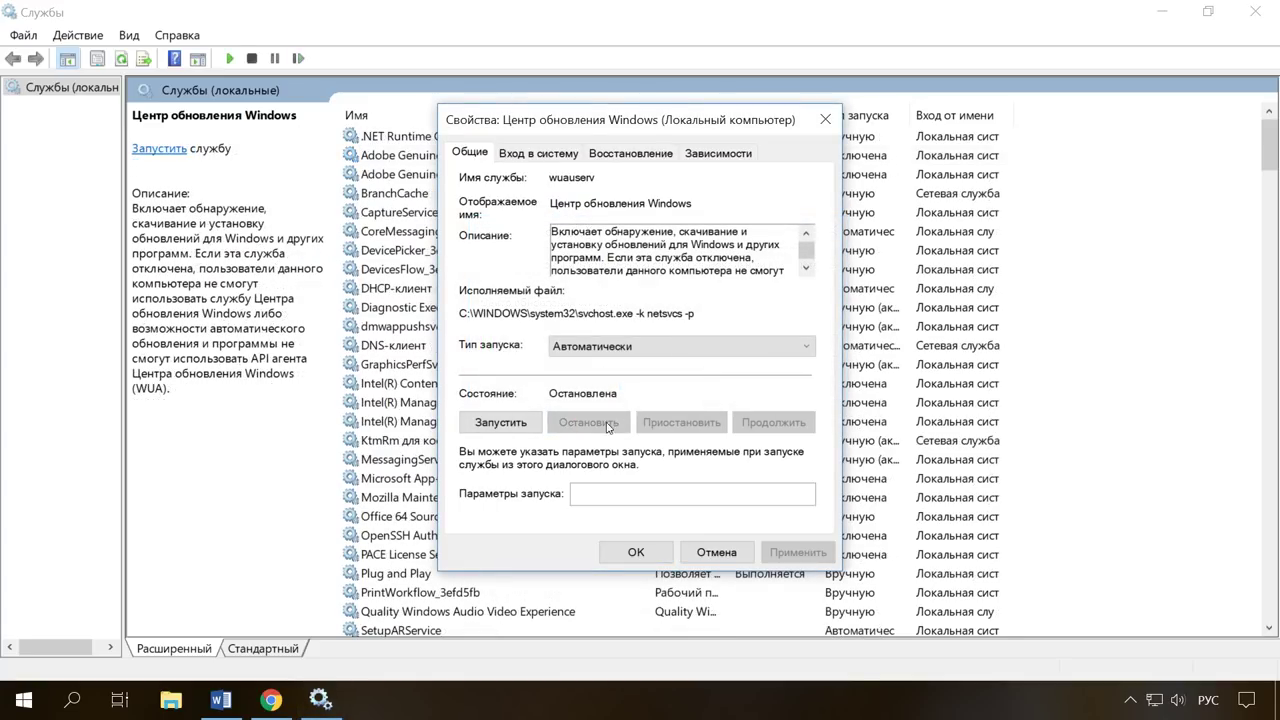
{"action": "left_click", "coordinate": [514, 428]}
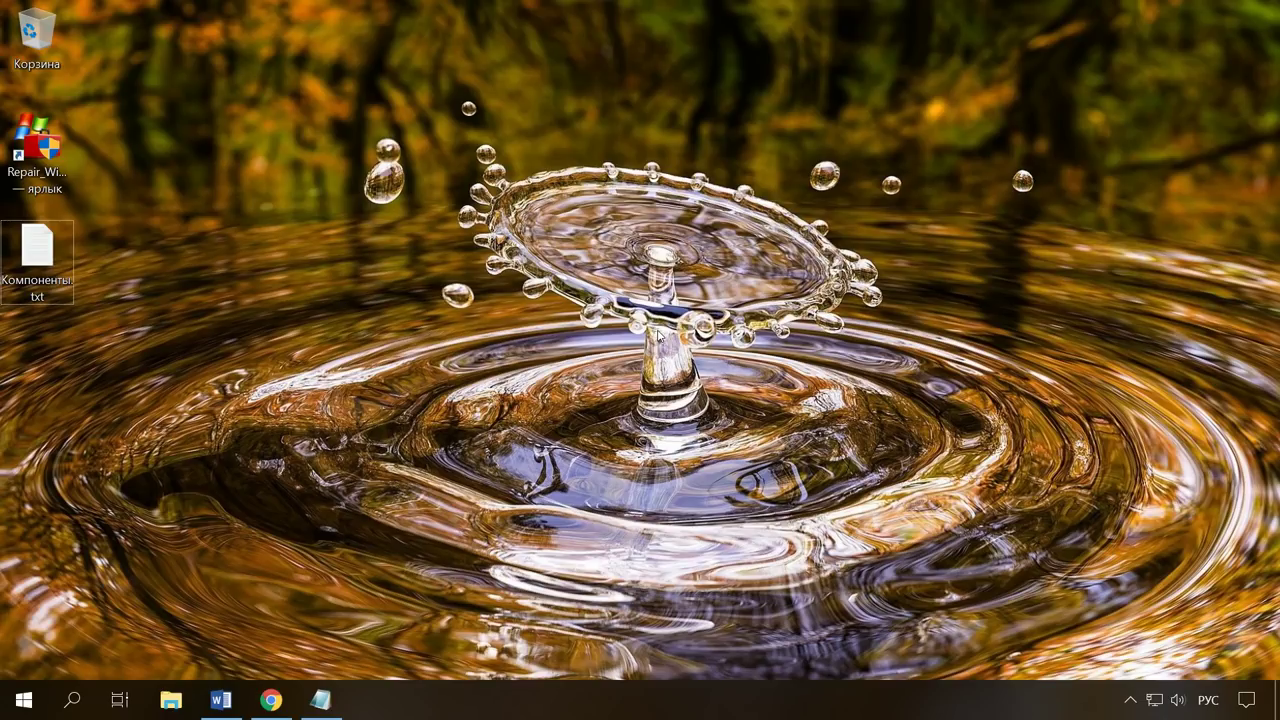
Search Windows for cmd with the English keyboard layout and launch an administrator Command Prompt.
{"action": "key", "text": "alt+shift"}
{"action": "left_click", "coordinate": [72, 700]}
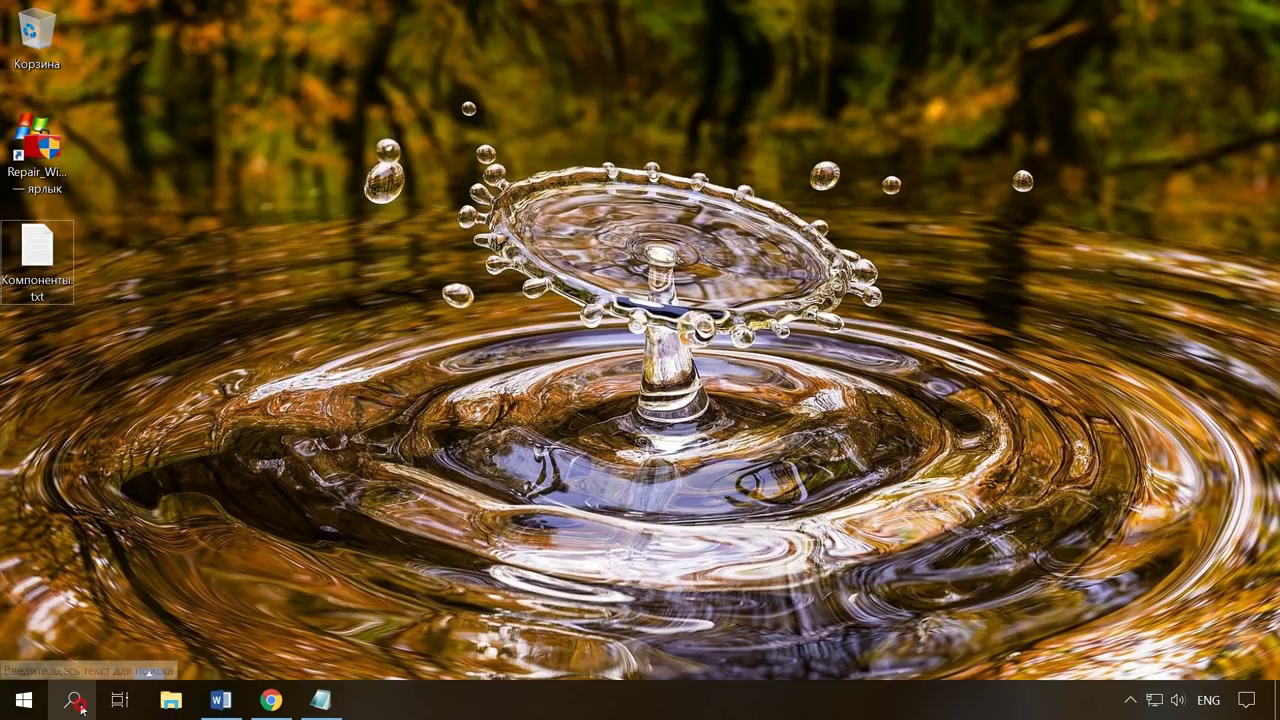
{"action": "type", "text": "cmd"}
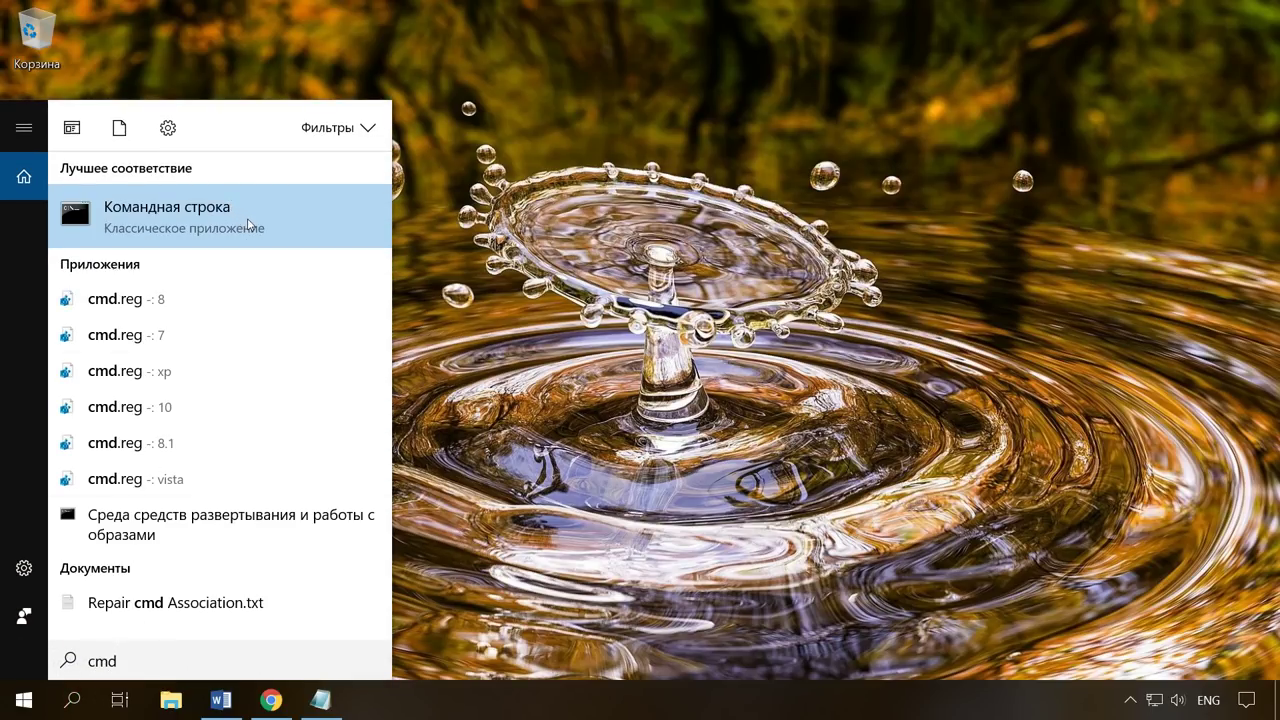
{"action": "right_click", "coordinate": [196, 216]}
{"action": "left_click", "coordinate": [221, 250]}
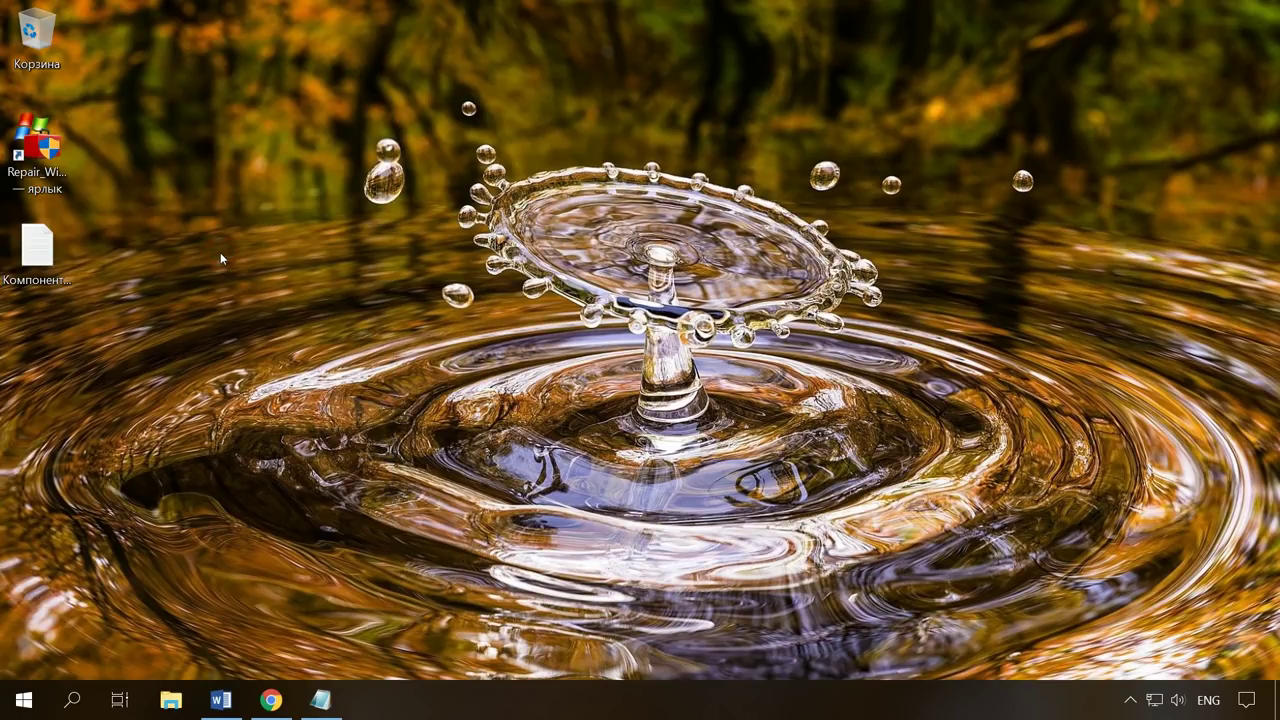
Copy the net stop commands for wuauserv, bits, cryptsvc and msiserver from Компоненты.txt and run them in the Command Prompt.
{"action": "left_click", "coordinate": [337, 707]}
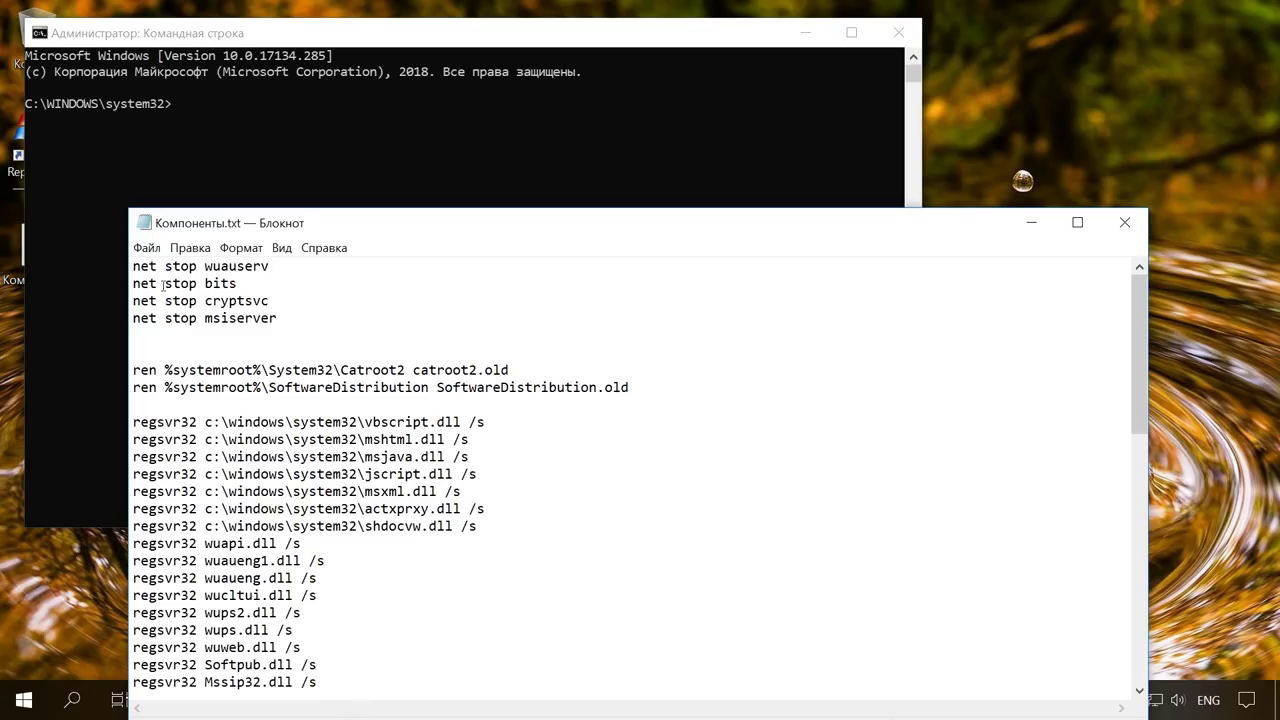
{"action": "left_click_drag", "start_coordinate": [136, 268], "coordinate": [288, 328]}
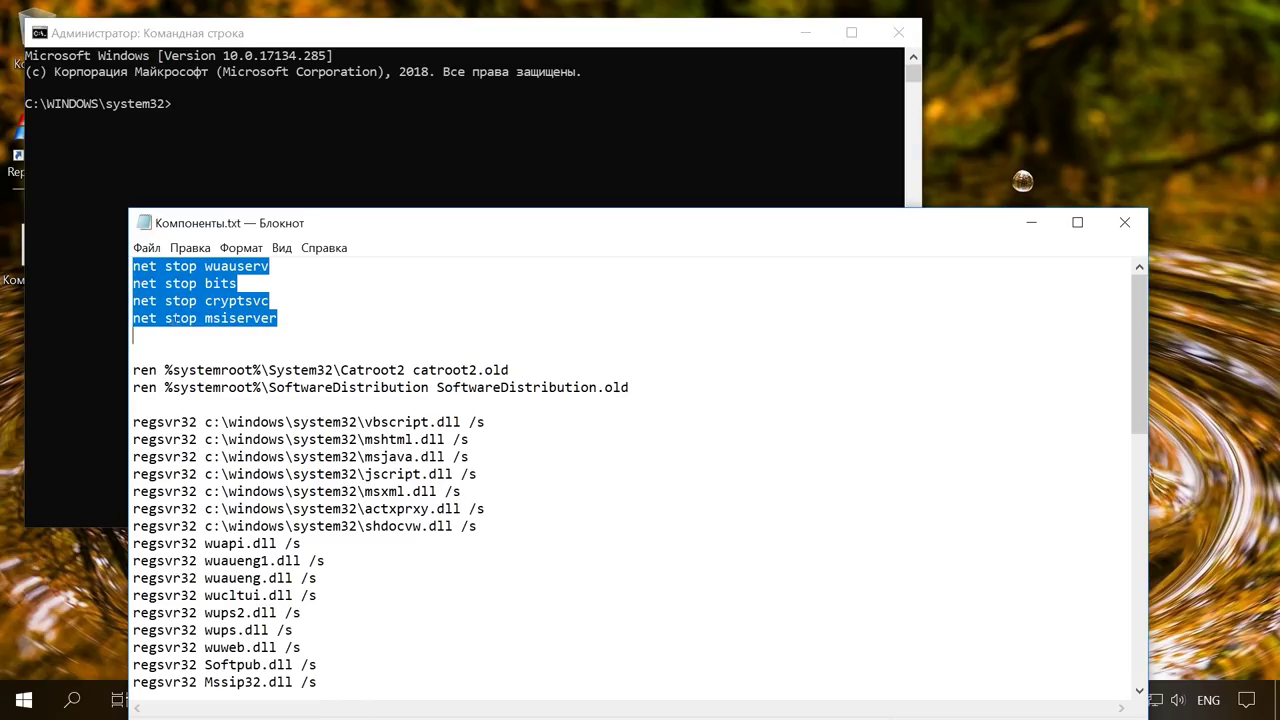
{"action": "key", "text": "ctrl+c"}
{"action": "left_click", "coordinate": [183, 111]}
{"action": "right_click", "coordinate": [183, 111]}
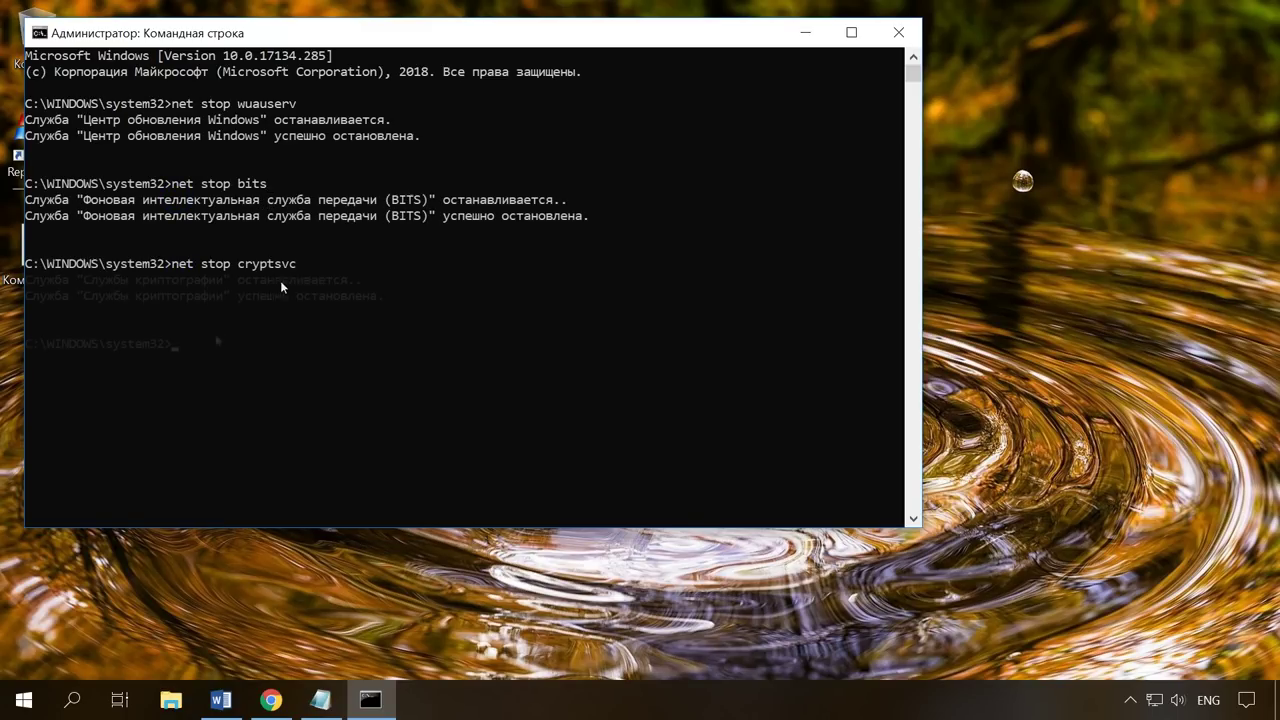
Copy the two ren commands for Catroot2 and SoftwareDistribution from Компоненты.txt and run them in the Command Prompt.
{"action": "left_click", "coordinate": [303, 707]}
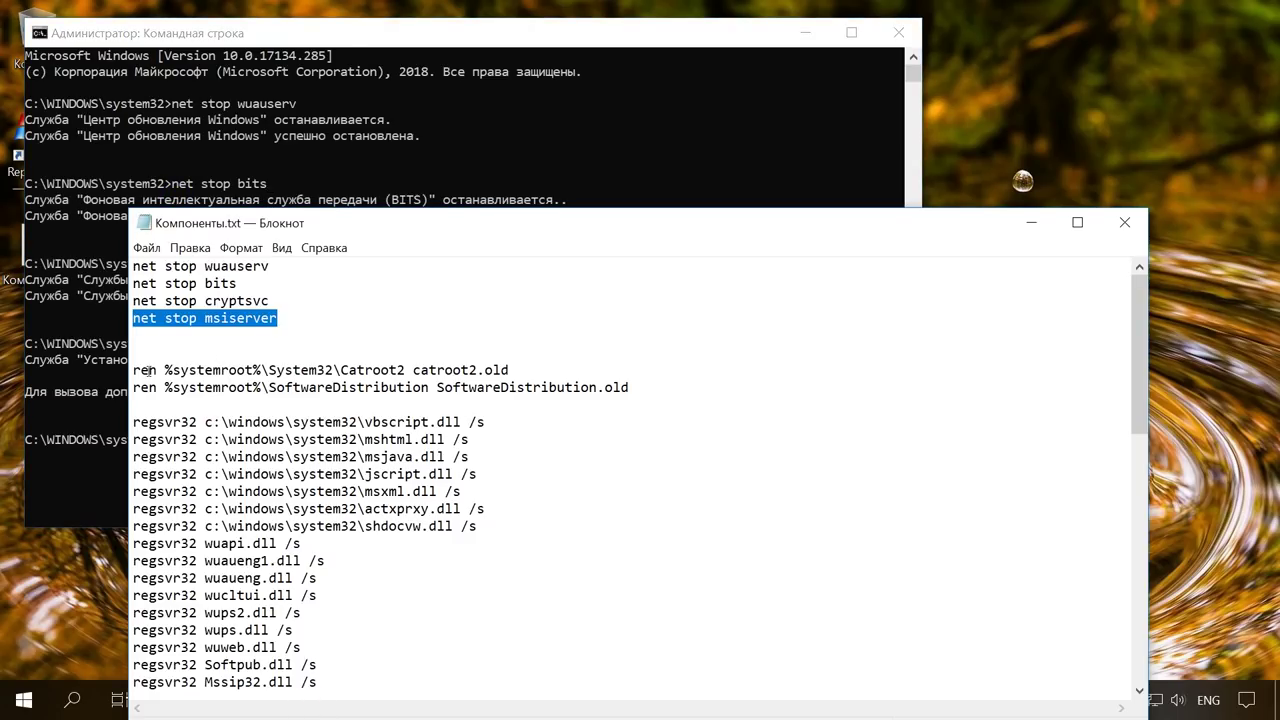
{"action": "left_click_drag", "start_coordinate": [136, 370], "coordinate": [575, 400]}
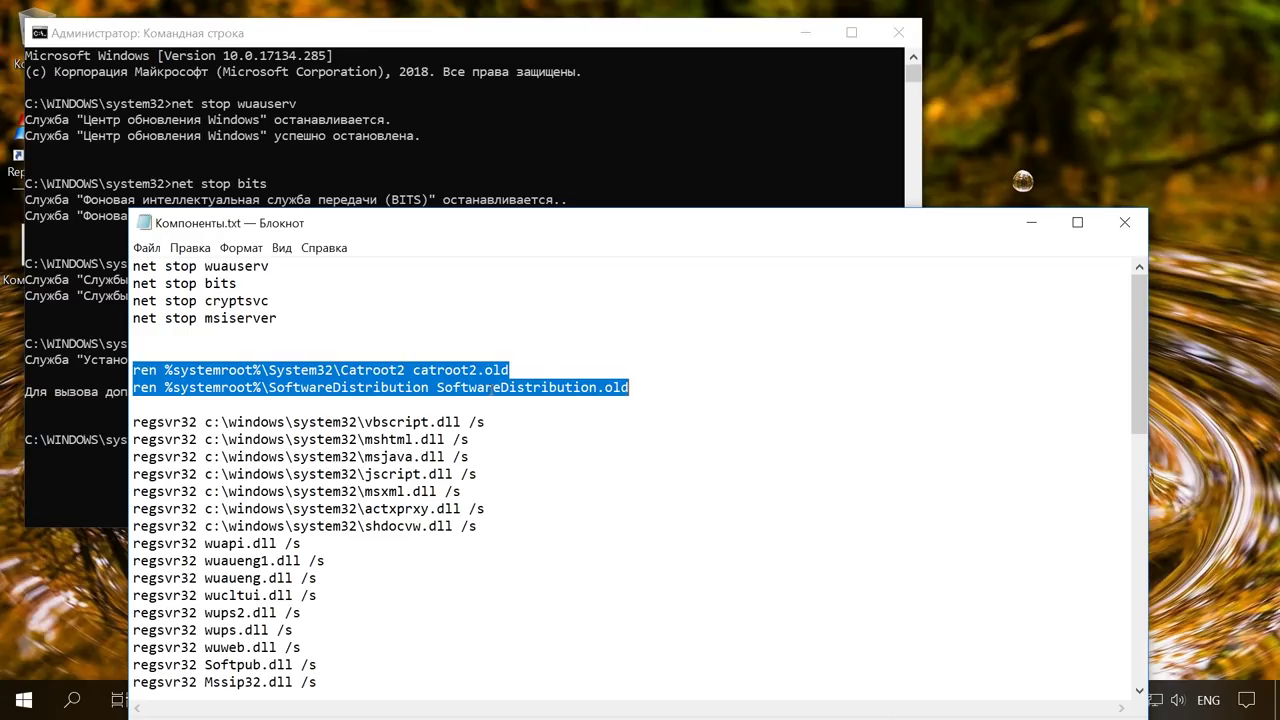
{"action": "key", "text": "ctrl+c"}
{"action": "left_click", "coordinate": [320, 700]}
{"action": "right_click", "coordinate": [189, 451]}
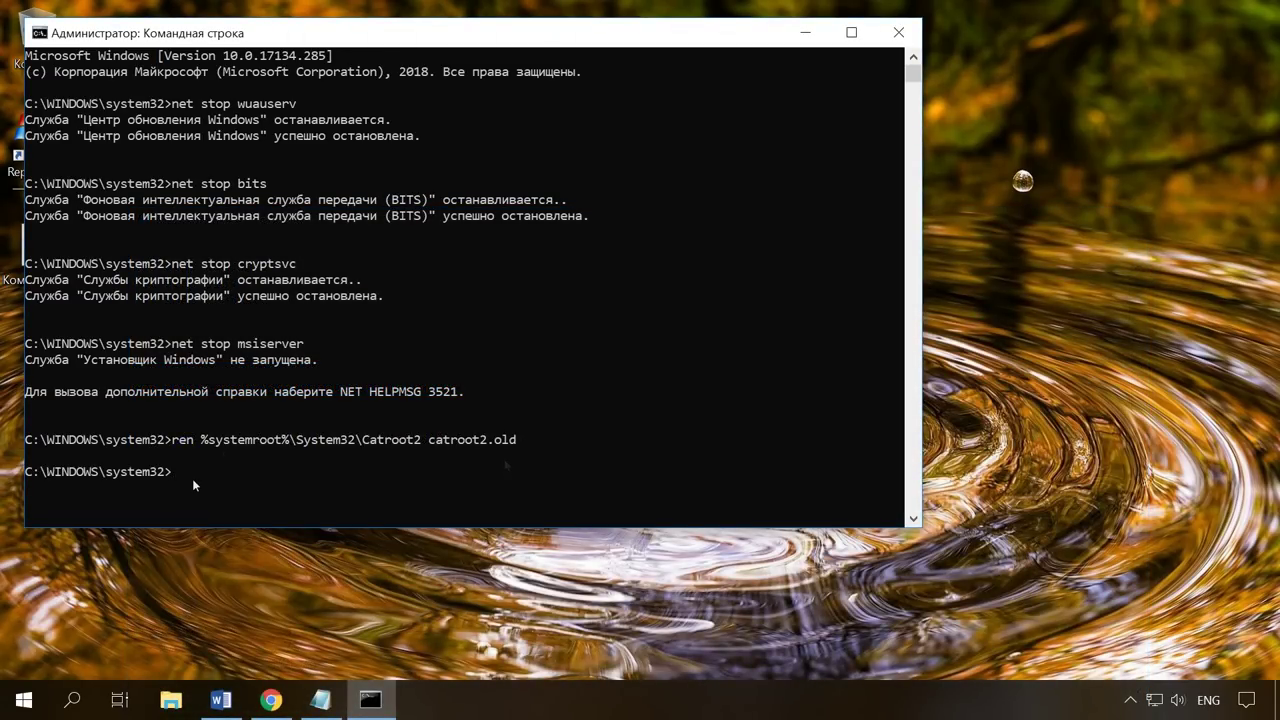
{"action": "key", "text": "Return"}
Copy the whole block of regsvr32 commands from Компоненты.txt and run it in the Command Prompt.
{"action": "left_click", "coordinate": [348, 697]}
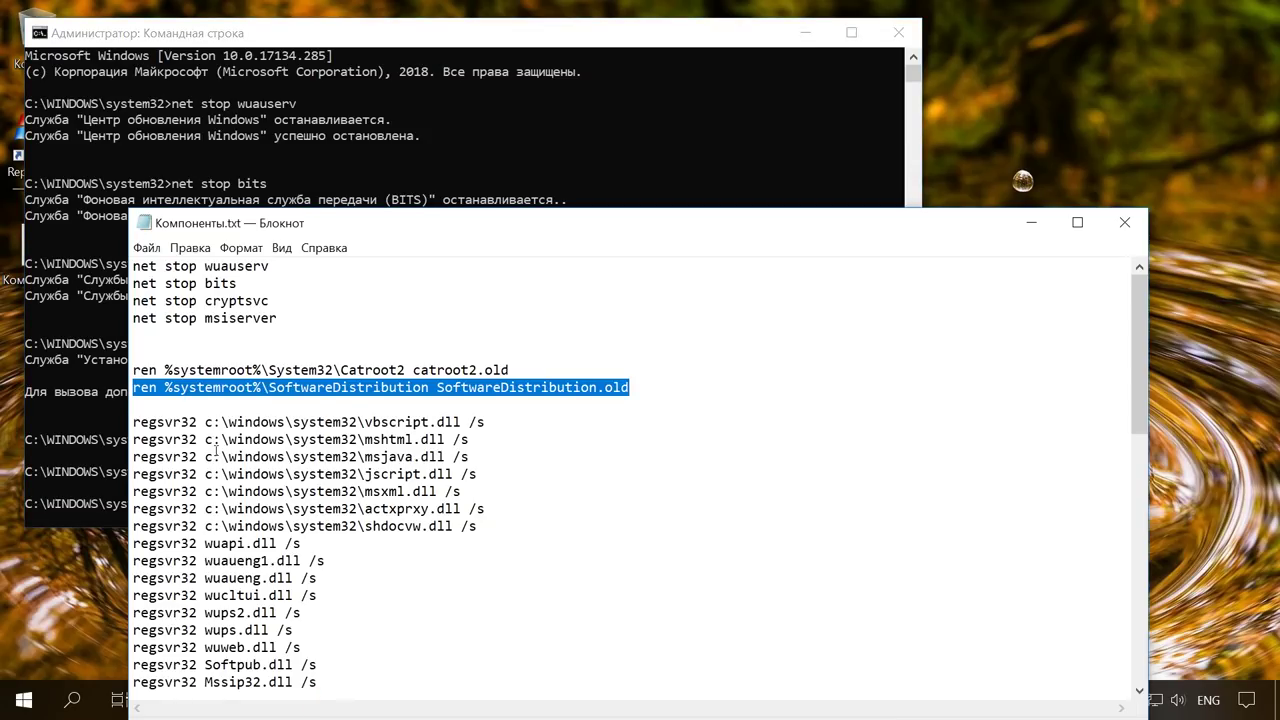
{"action": "scroll", "coordinate": [131, 318], "scroll_direction": "down", "scroll_amount": 2}
{"action": "left_click", "coordinate": [131, 318]}
{"action": "left_click_drag", "start_coordinate": [131, 318], "coordinate": [287, 546]}
{"action": "key", "text": "ctrl+c"}
{"action": "left_click", "coordinate": [321, 699]}
{"action": "right_click", "coordinate": [190, 508]}
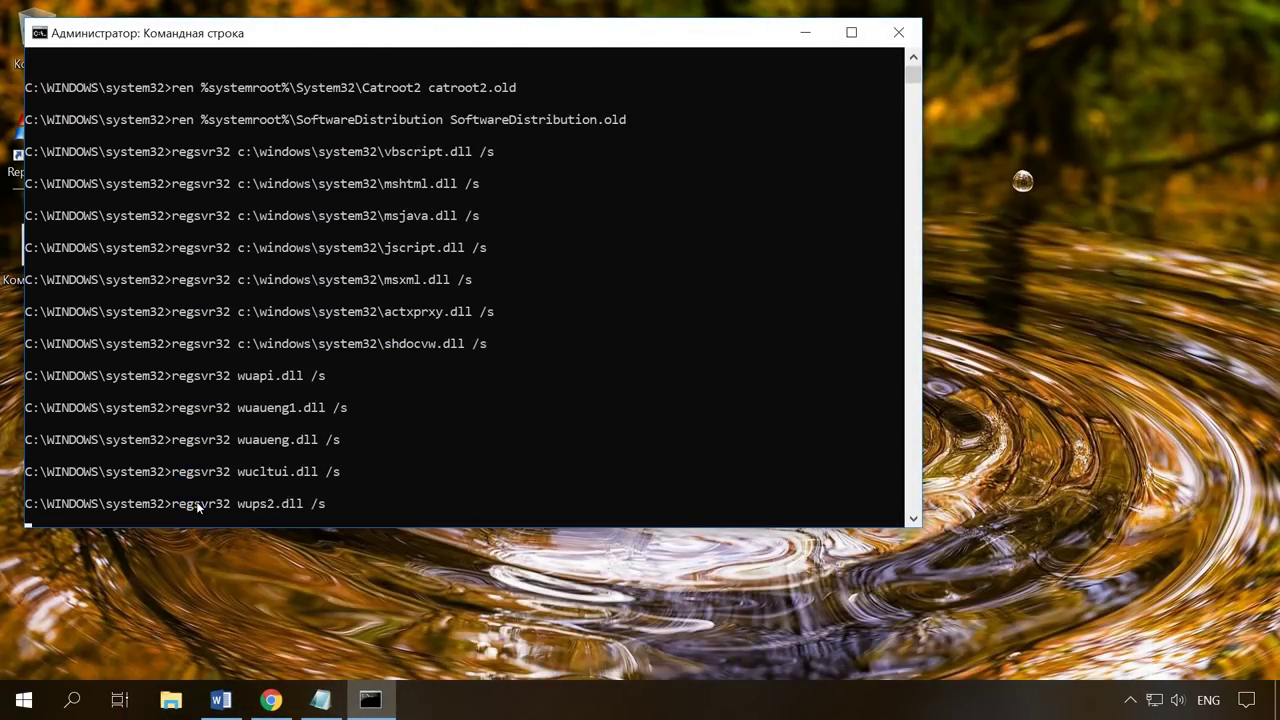
Copy the net start commands for cryptsvc, bits and wuauserv plus net stop msiserver from Компоненты.txt and run them in the Command Prompt.
{"action": "left_click", "coordinate": [321, 699]}
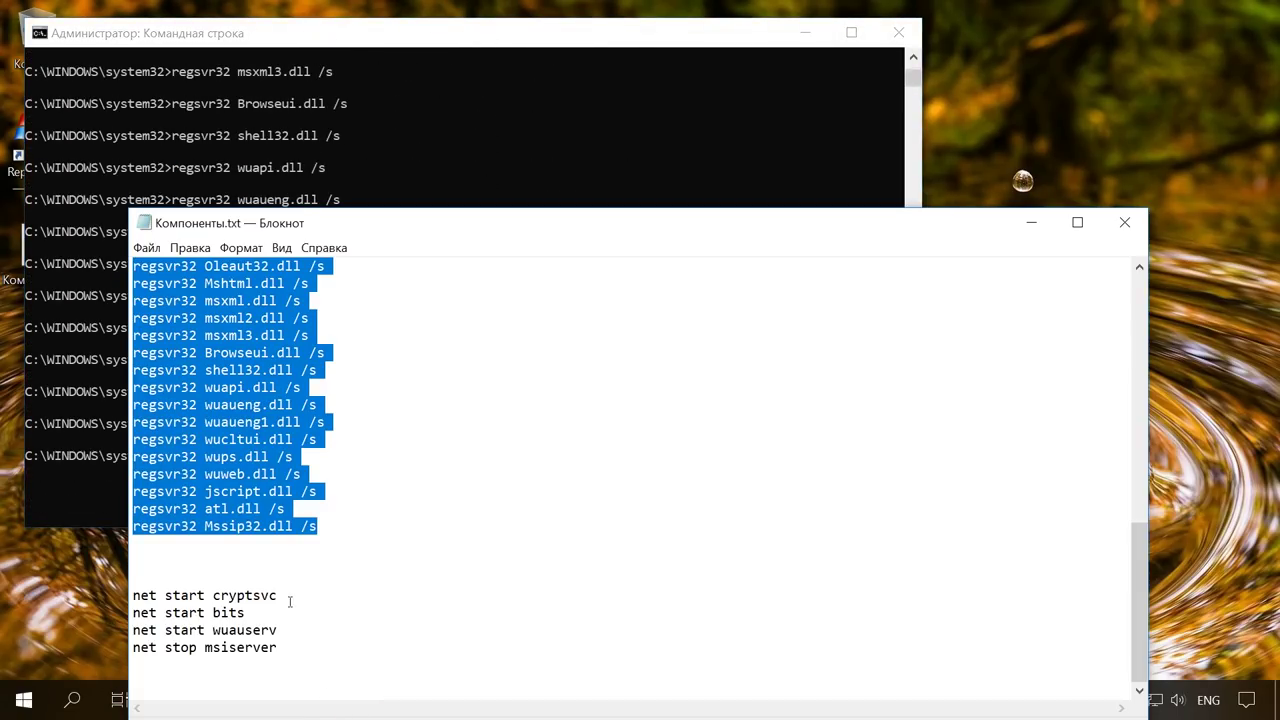
{"action": "left_click_drag", "start_coordinate": [133, 595], "coordinate": [287, 649]}
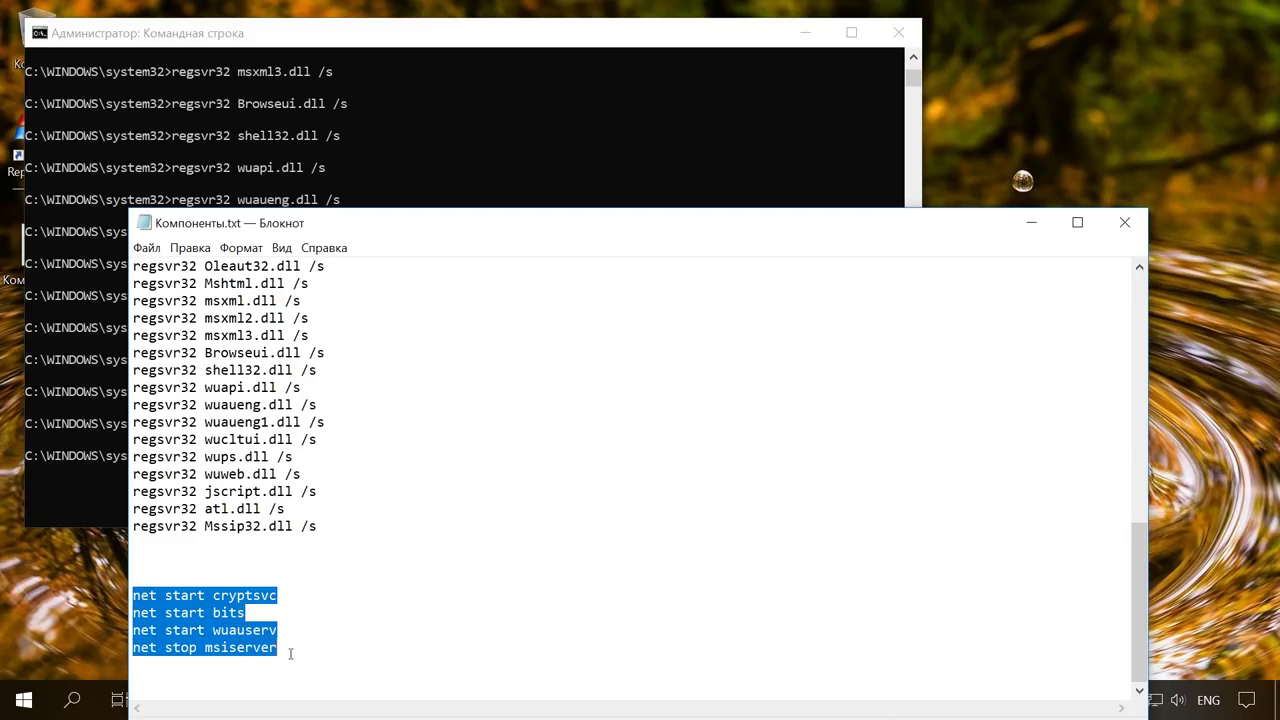
{"action": "key", "text": "ctrl+c"}
{"action": "left_click", "coordinate": [321, 699]}
{"action": "right_click", "coordinate": [257, 466]}
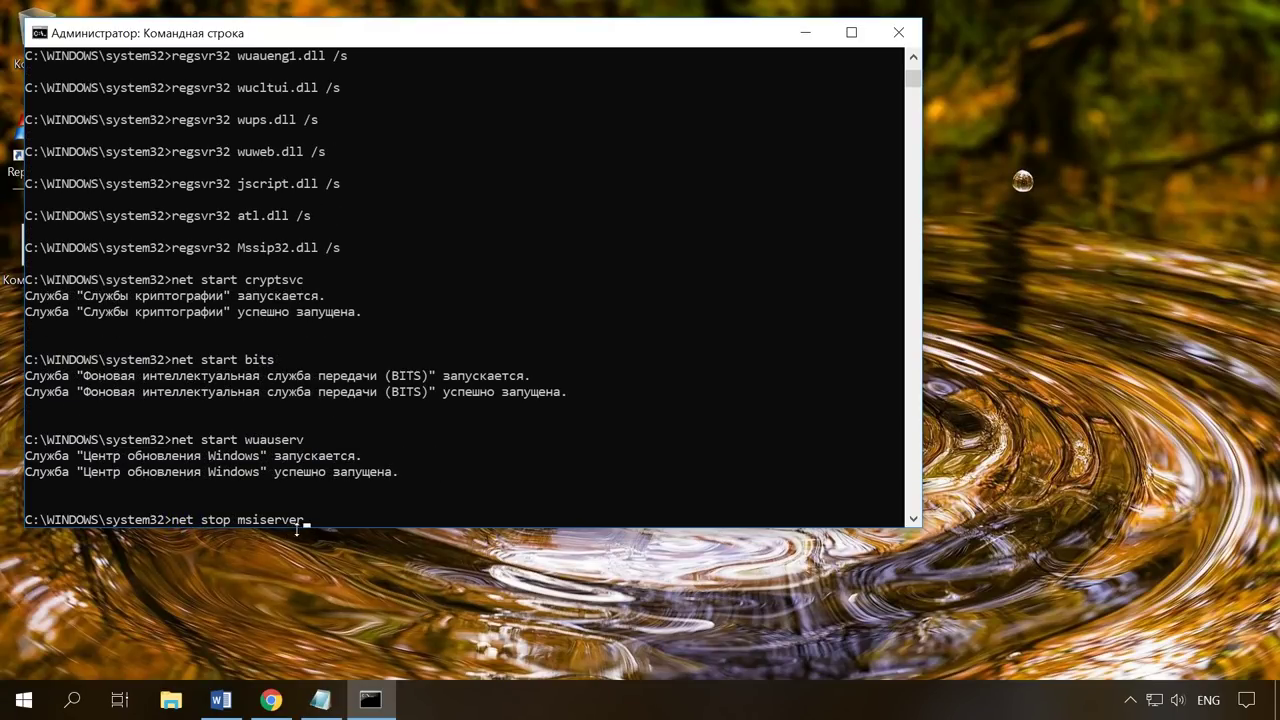
{"action": "key", "text": "Return"}
Move the Command Prompt window aside, review the full command list in Компоненты.txt and close the file.
{"action": "left_click", "coordinate": [221, 560]}
{"action": "left_click_drag", "start_coordinate": [533, 31], "coordinate": [878, 35]}
{"action": "double_click", "coordinate": [37, 250]}
{"action": "scroll", "coordinate": [272, 353], "scroll_direction": "down", "scroll_amount": 5}
{"action": "scroll", "coordinate": [272, 353], "scroll_direction": "down", "scroll_amount": 8}
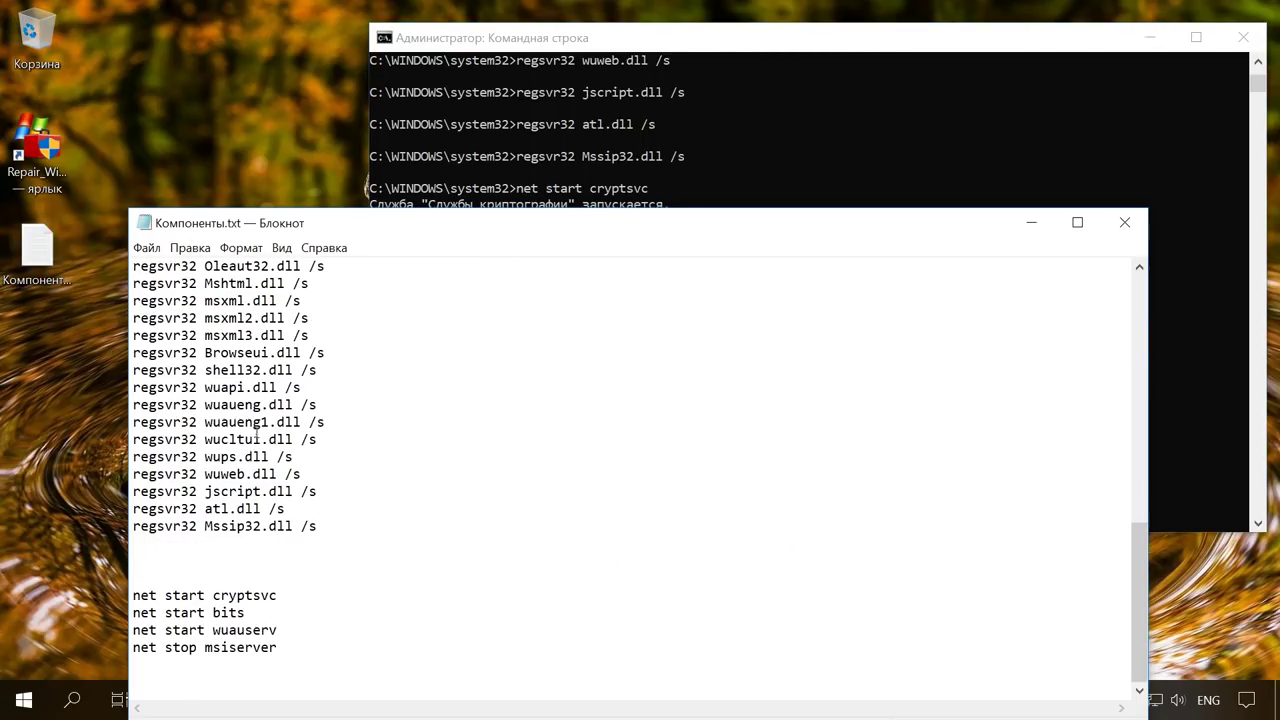
{"action": "left_click", "coordinate": [1124, 222]}
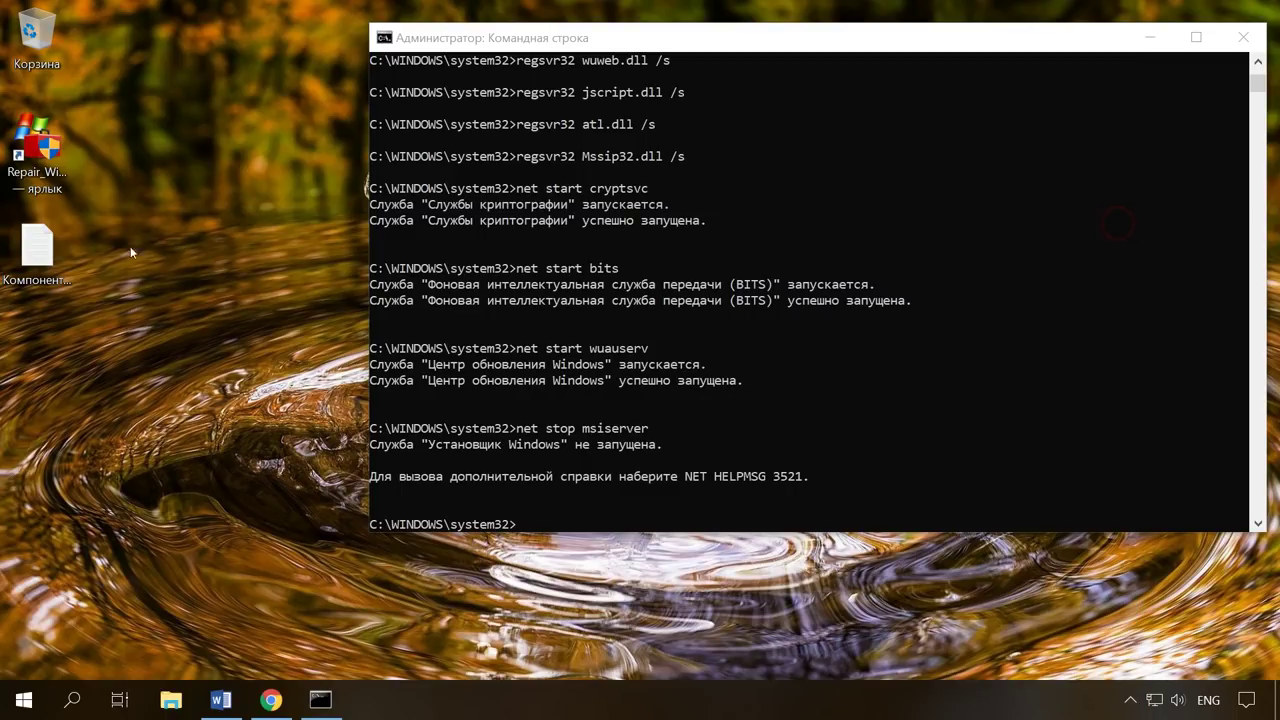
Rename the desktop file Компоненты.txt to Компоненты.bat and confirm the extension change.
{"action": "left_click", "coordinate": [52, 296]}
{"action": "key", "text": "BackSpace"}
{"action": "key", "text": "BackSpace"}
{"action": "key", "text": "BackSpace"}
{"action": "type", "text": "bat"}
{"action": "key", "text": "Return"}
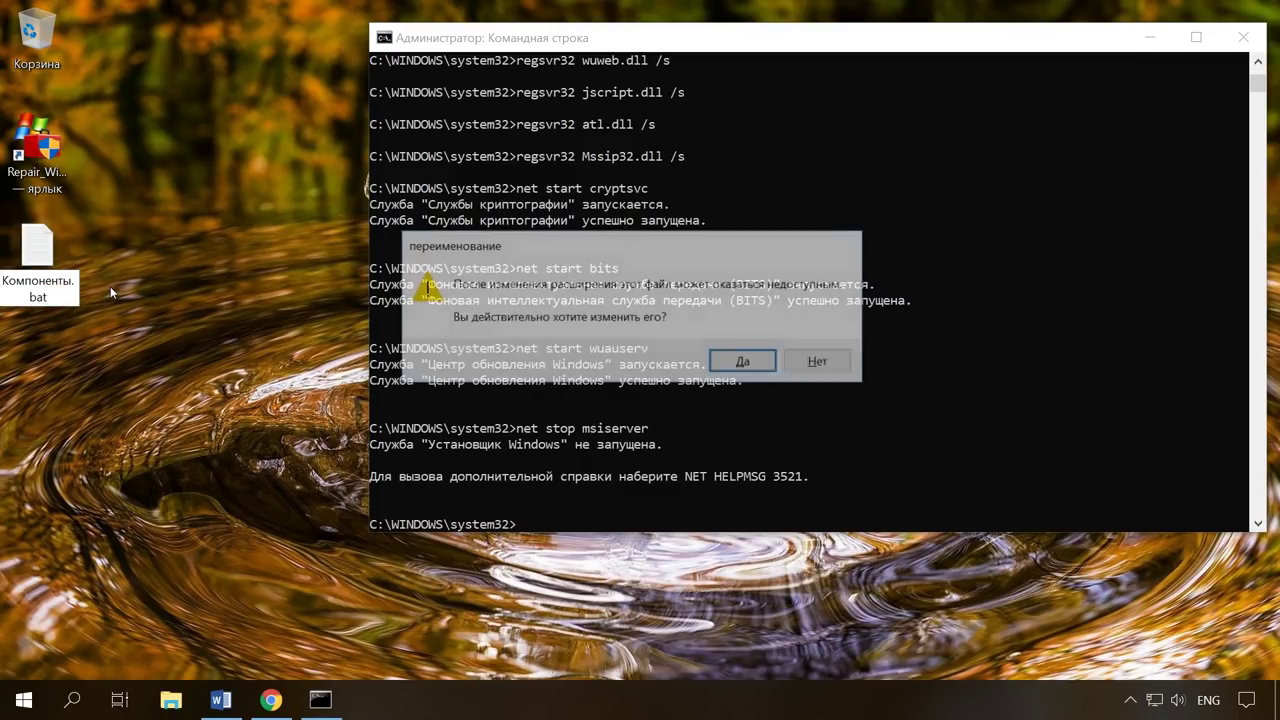
{"action": "left_click", "coordinate": [750, 364]}
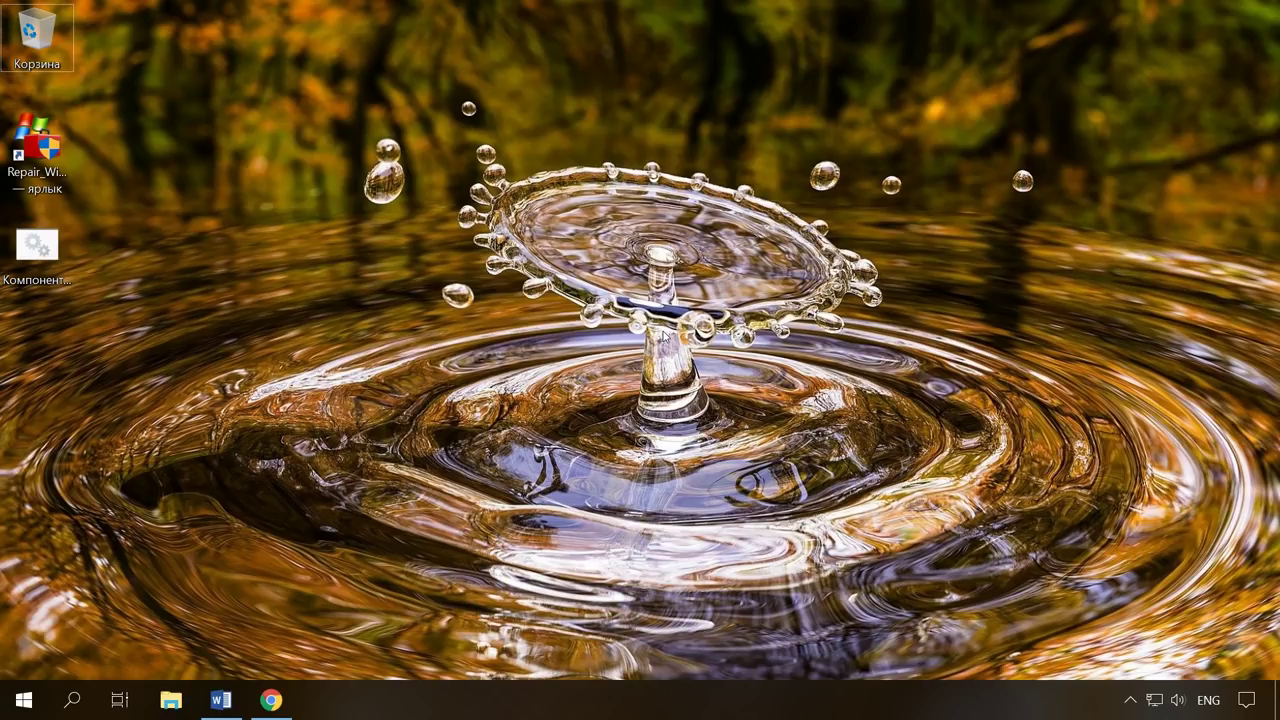
Search Windows for rstrui and launch System Restore.
{"action": "left_click", "coordinate": [71, 700]}
{"action": "type", "text": "rstrui"}
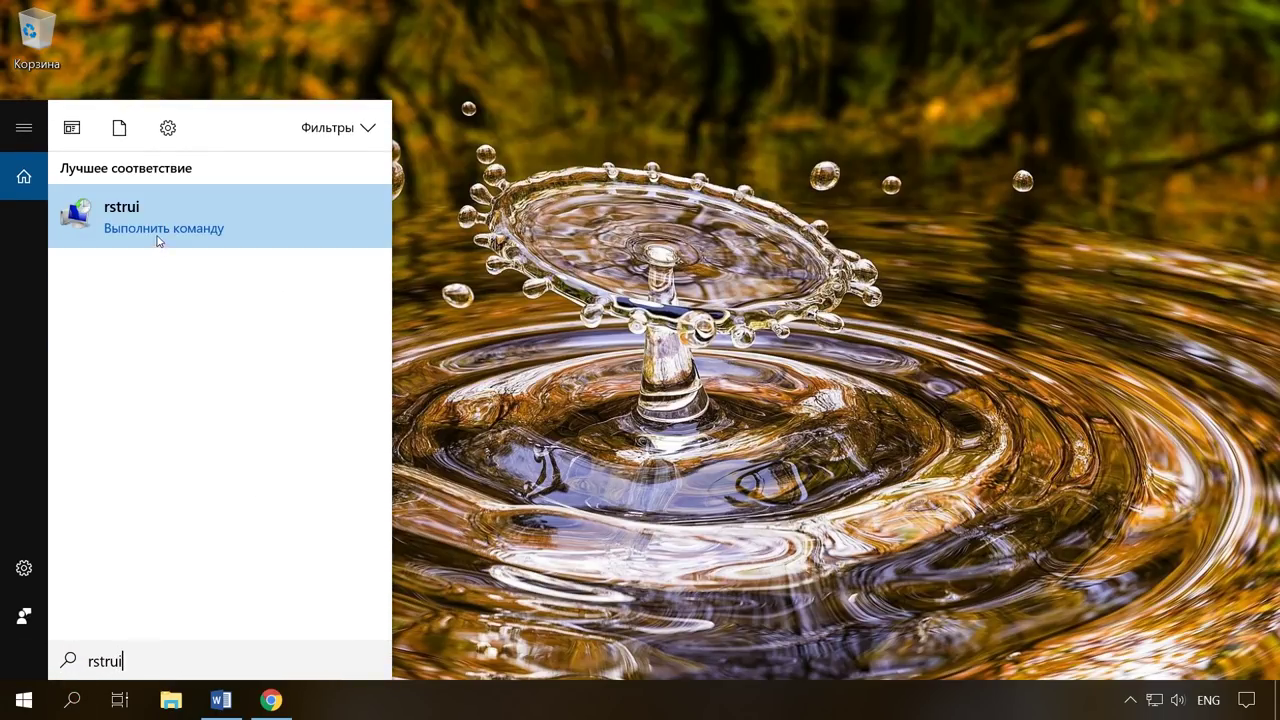
{"action": "left_click", "coordinate": [157, 199]}
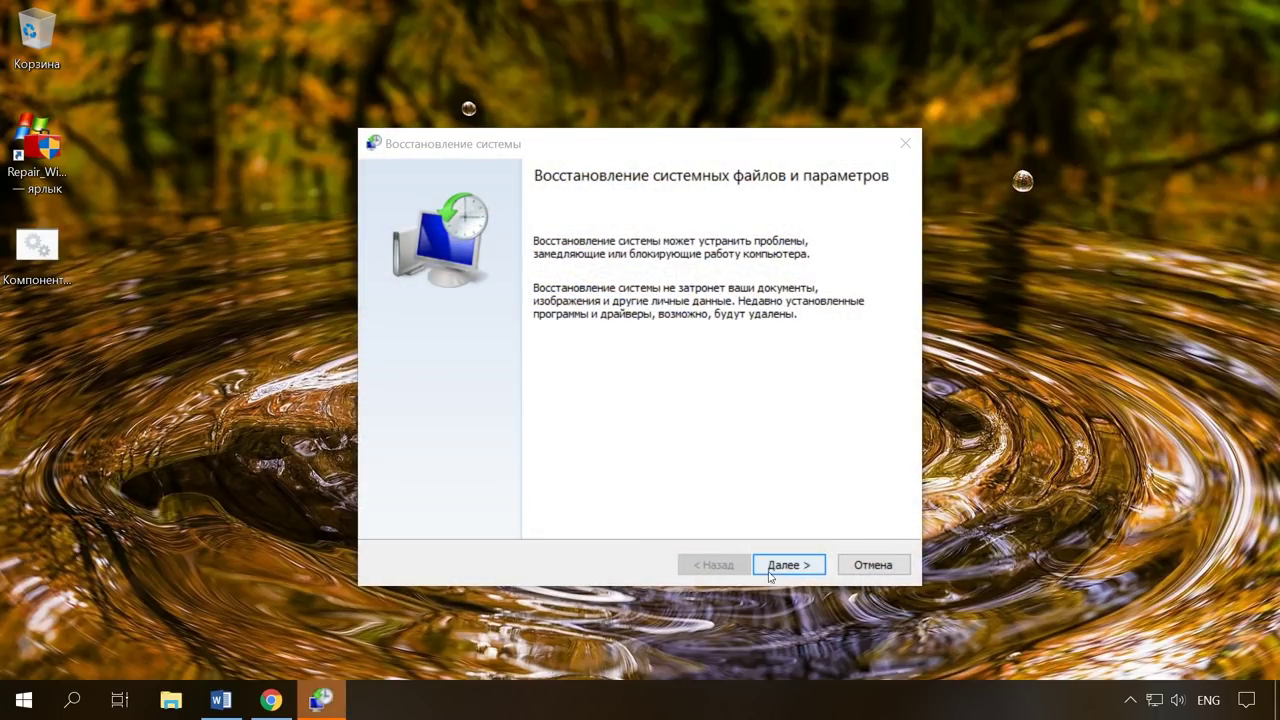
Restore the system to the manual restore point dated 02.10.2018 10:47:35 and confirm starting the restore.
{"action": "left_click", "coordinate": [789, 564]}
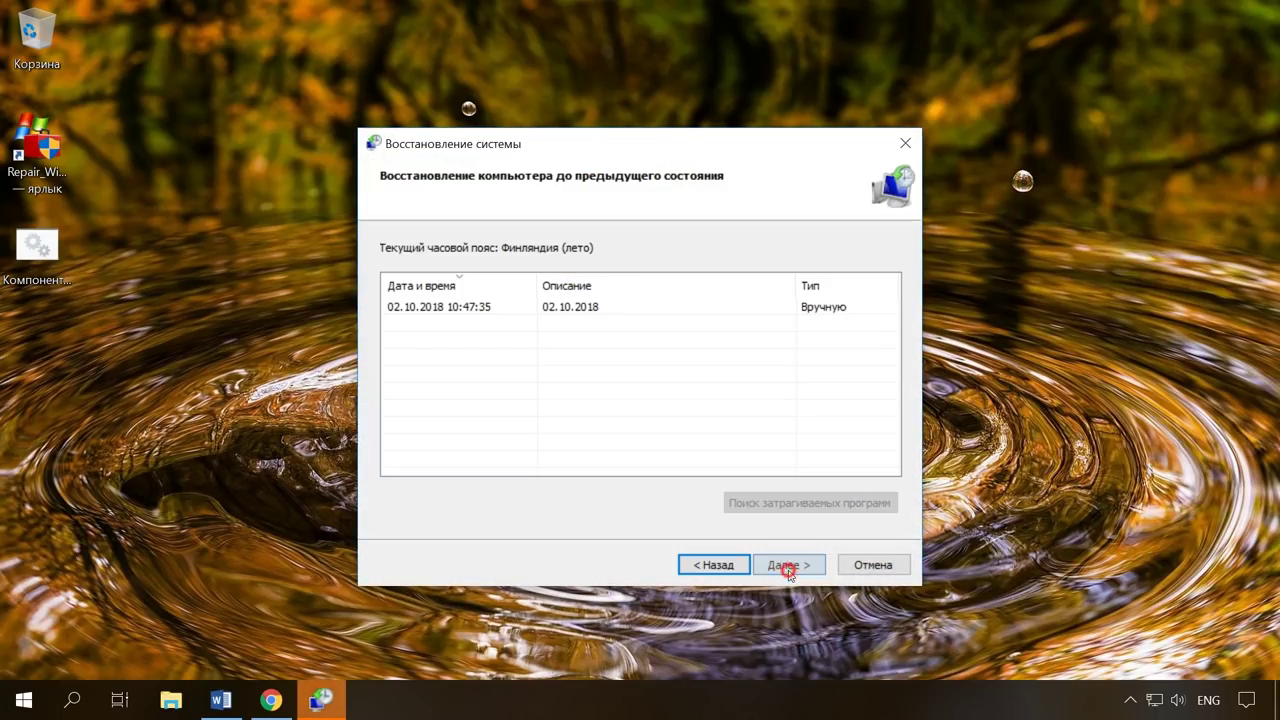
{"action": "left_click", "coordinate": [461, 308]}
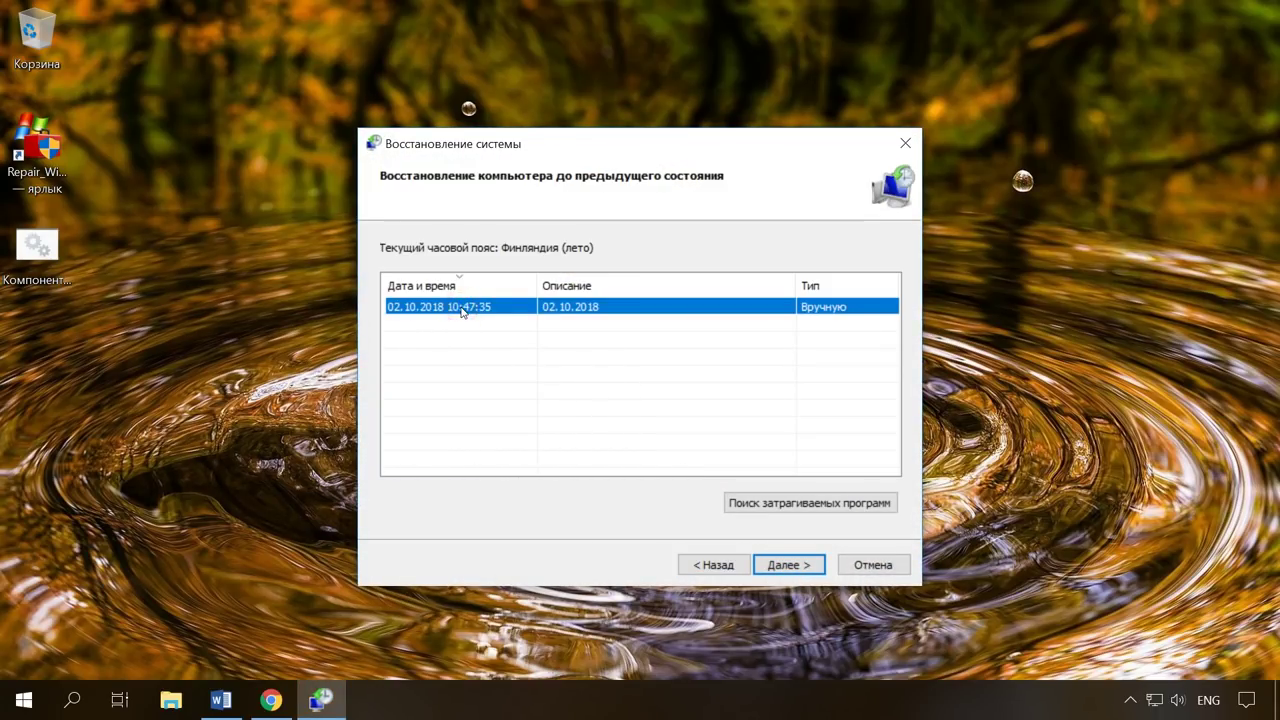
{"action": "left_click", "coordinate": [790, 566]}
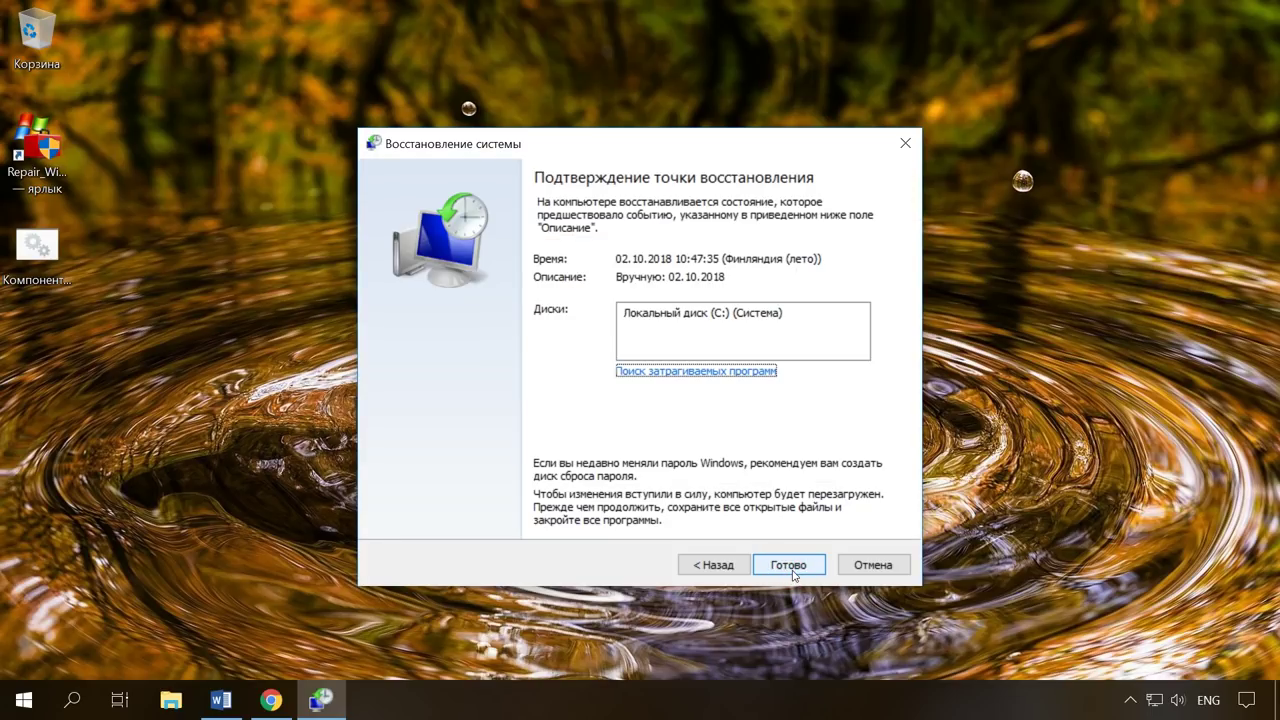
{"action": "left_click", "coordinate": [792, 568]}
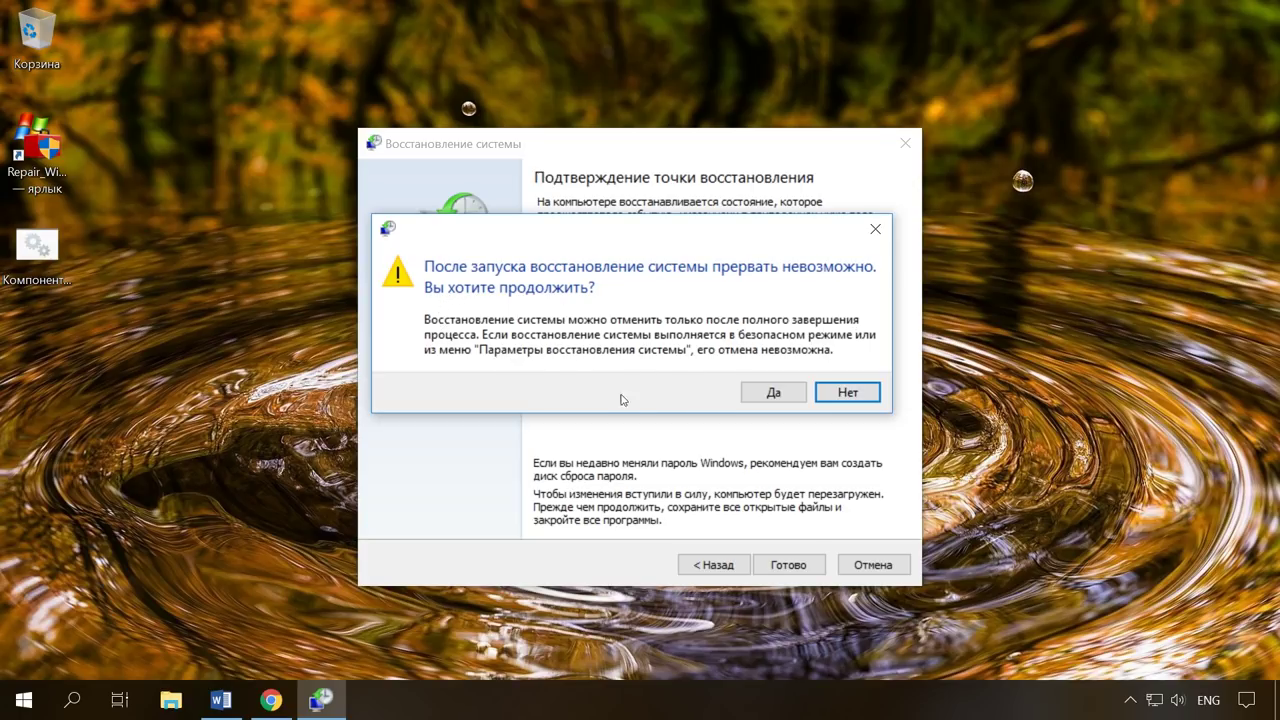
{"action": "left_click", "coordinate": [775, 397]}
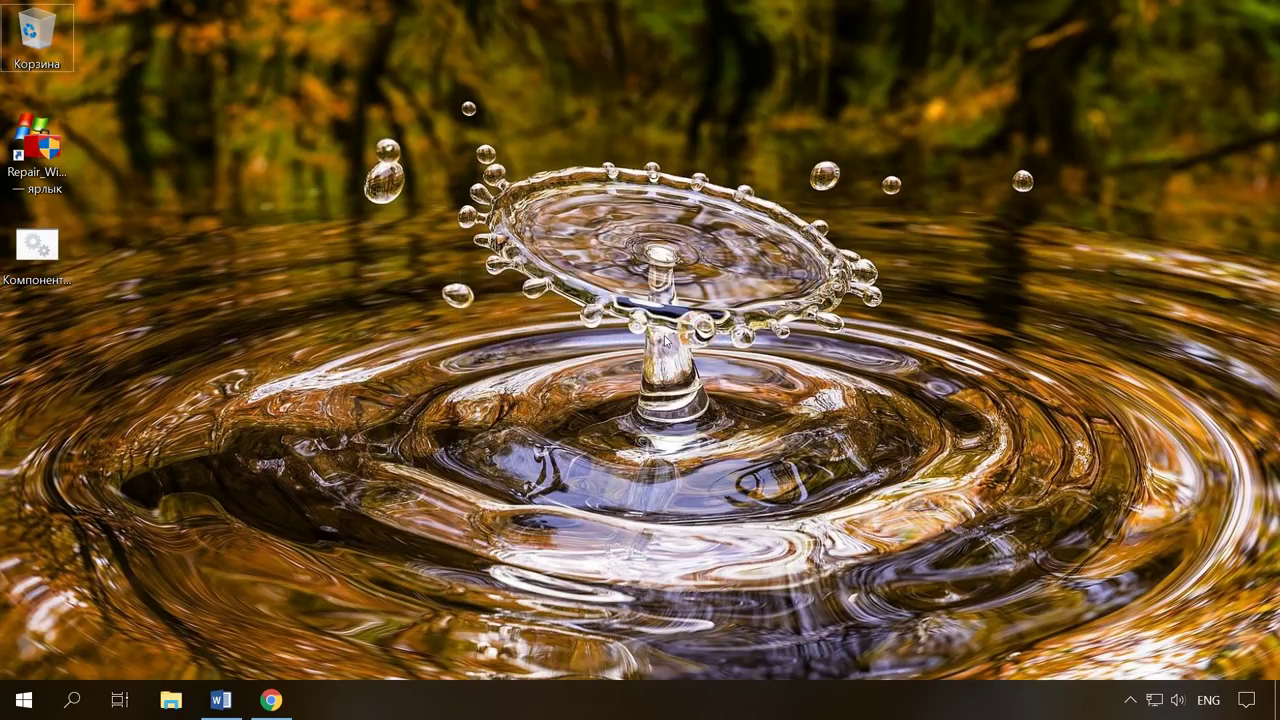
Open an administrator Command Prompt and run DISM.exe /Online /Cleanup-image /Restorehealth.
{"action": "left_click", "coordinate": [68, 702]}
{"action": "type", "text": "cmd"}
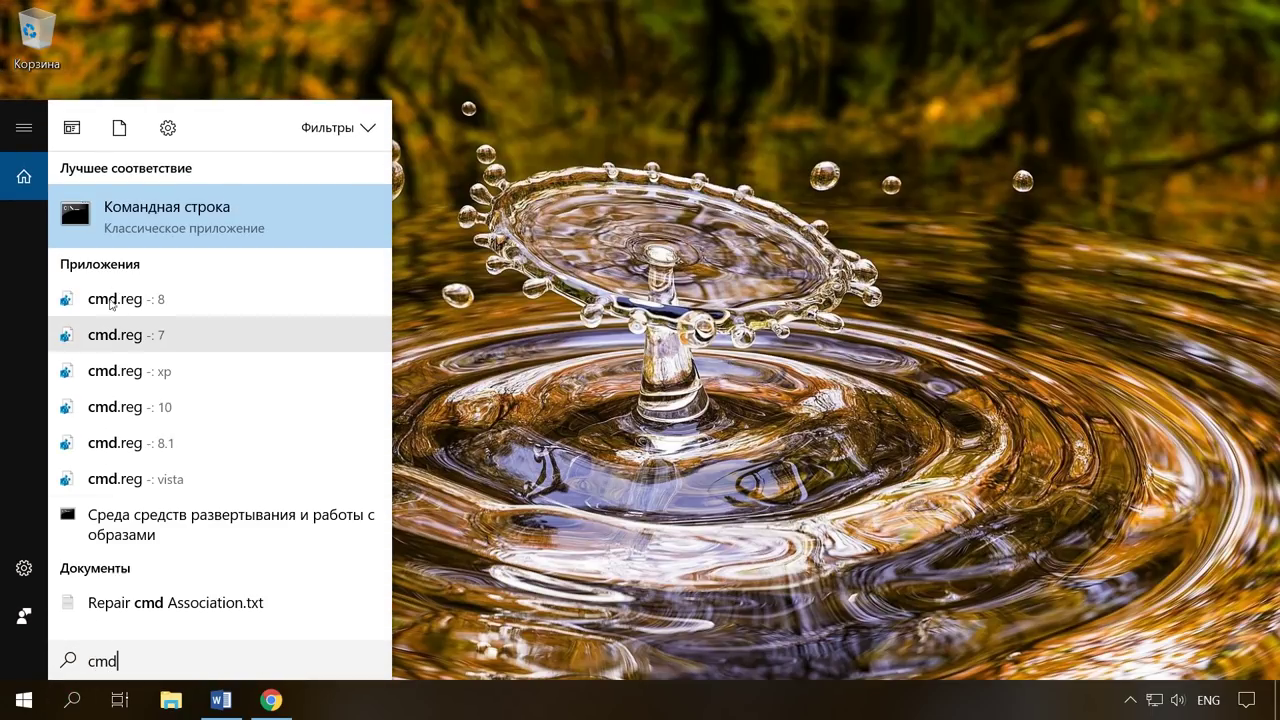
{"action": "right_click", "coordinate": [108, 217]}
{"action": "left_click", "coordinate": [190, 252]}
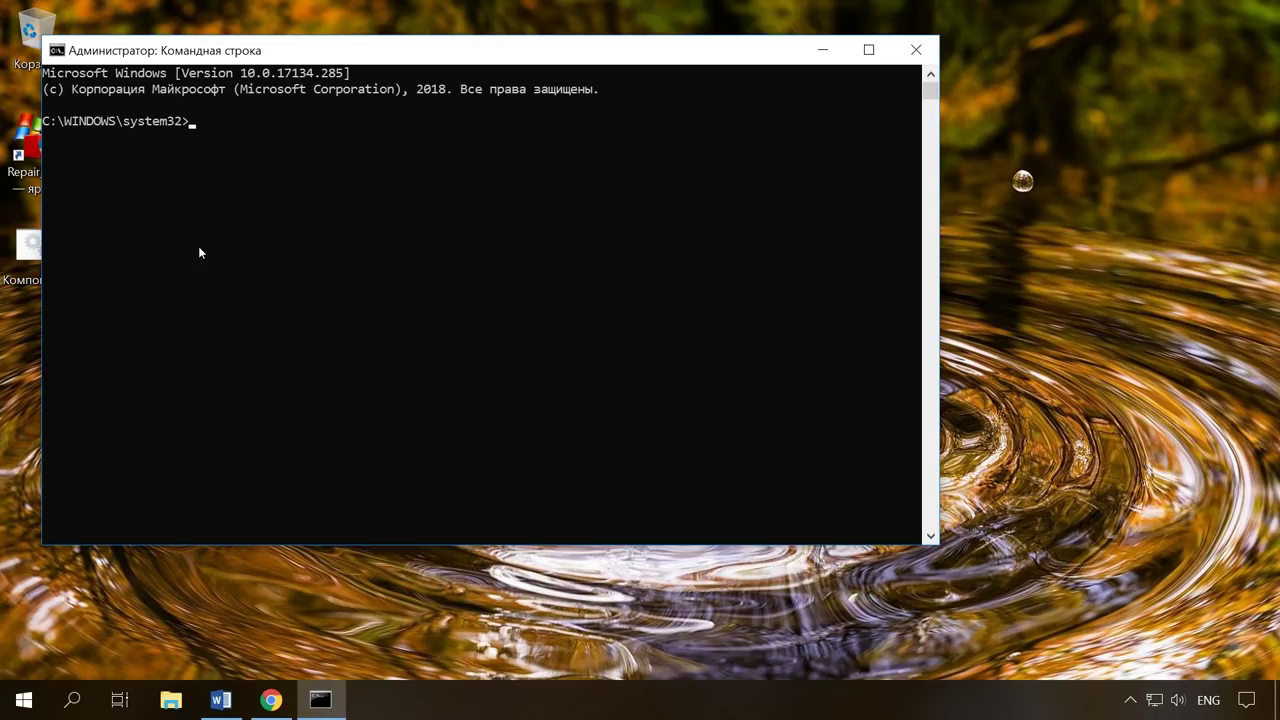
{"action": "right_click", "coordinate": [196, 137]}
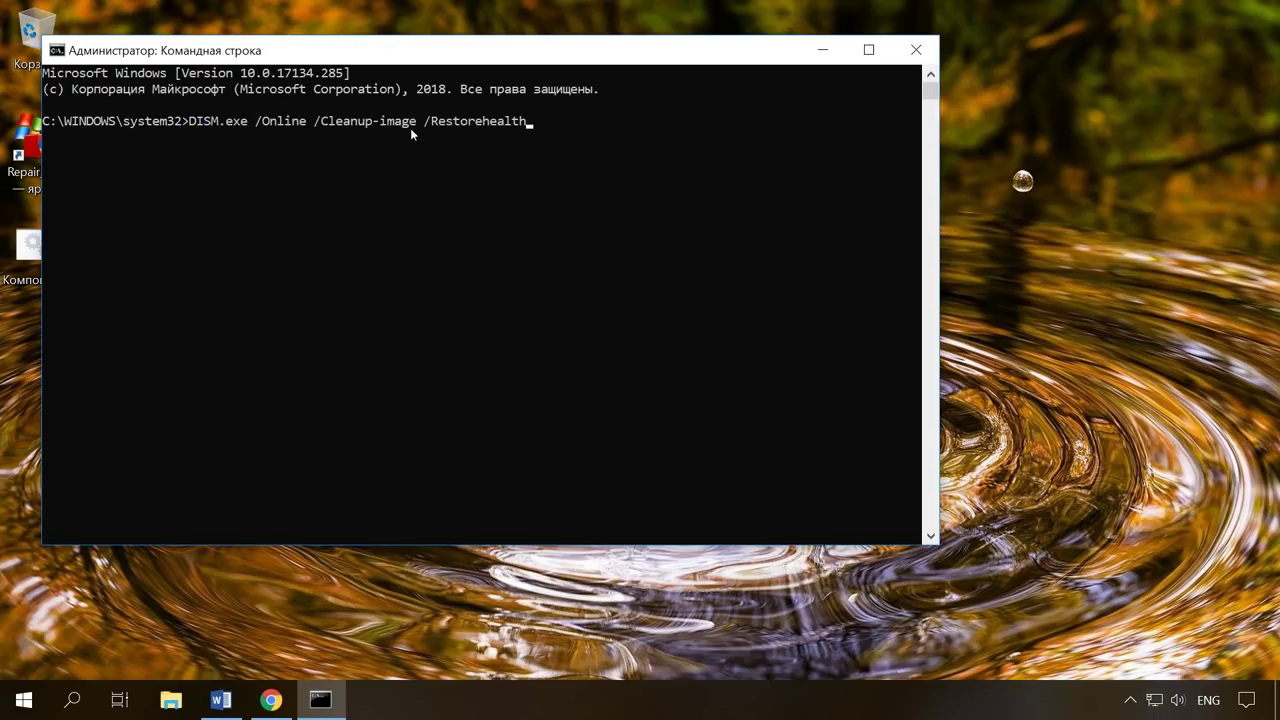
{"action": "key", "text": "Return"}
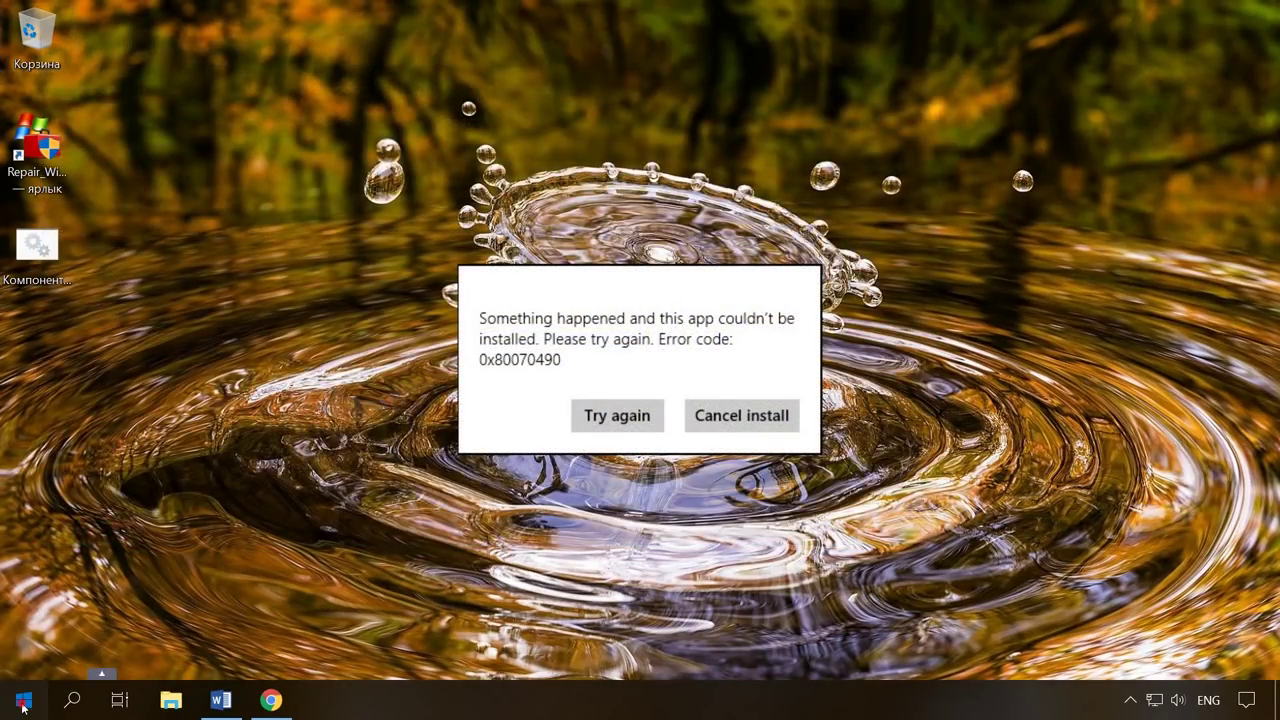
Open the troubleshooting page (Устранение неполадок) of Update and Security in Windows Settings.
{"action": "left_click", "coordinate": [24, 703]}
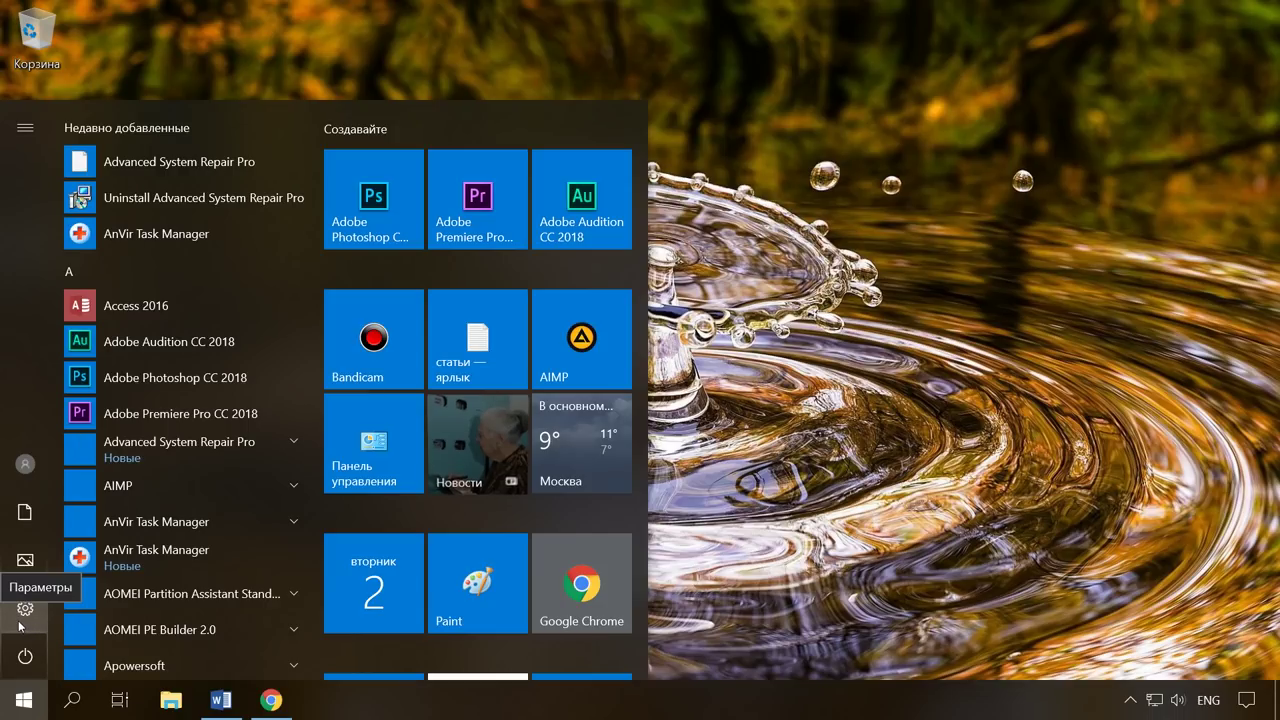
{"action": "left_click", "coordinate": [30, 626]}
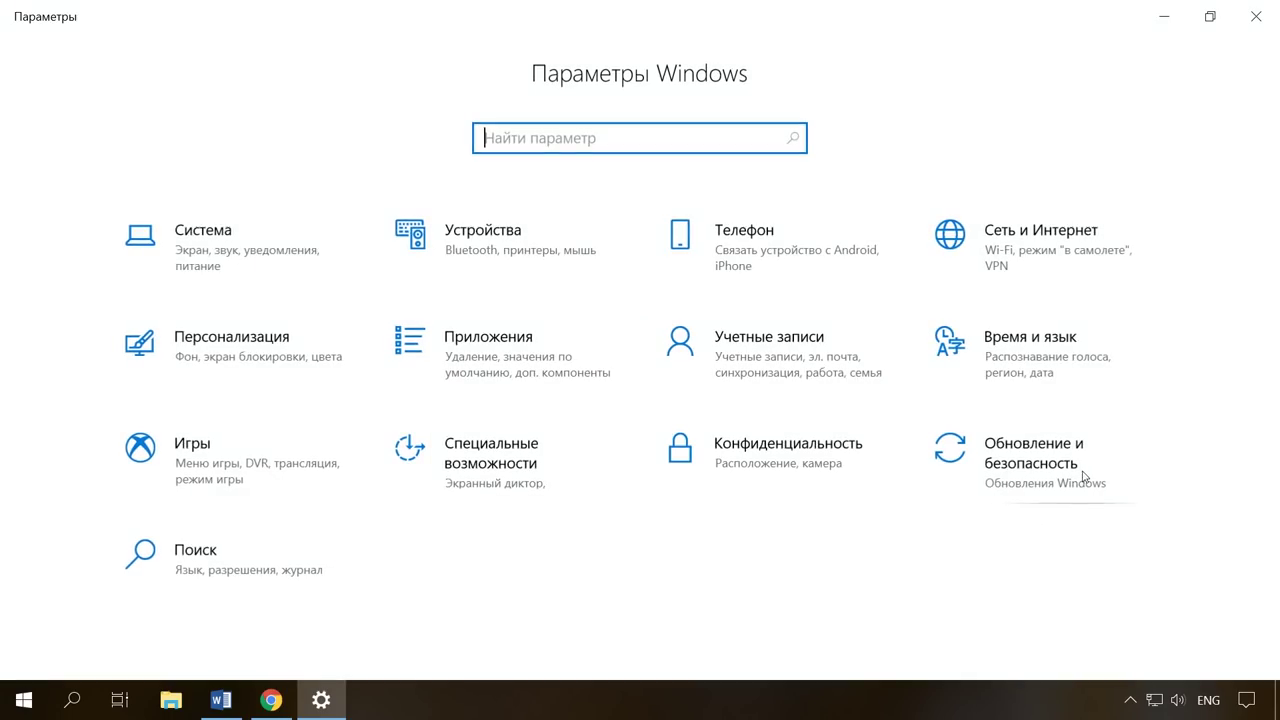
{"action": "left_click", "coordinate": [1020, 478]}
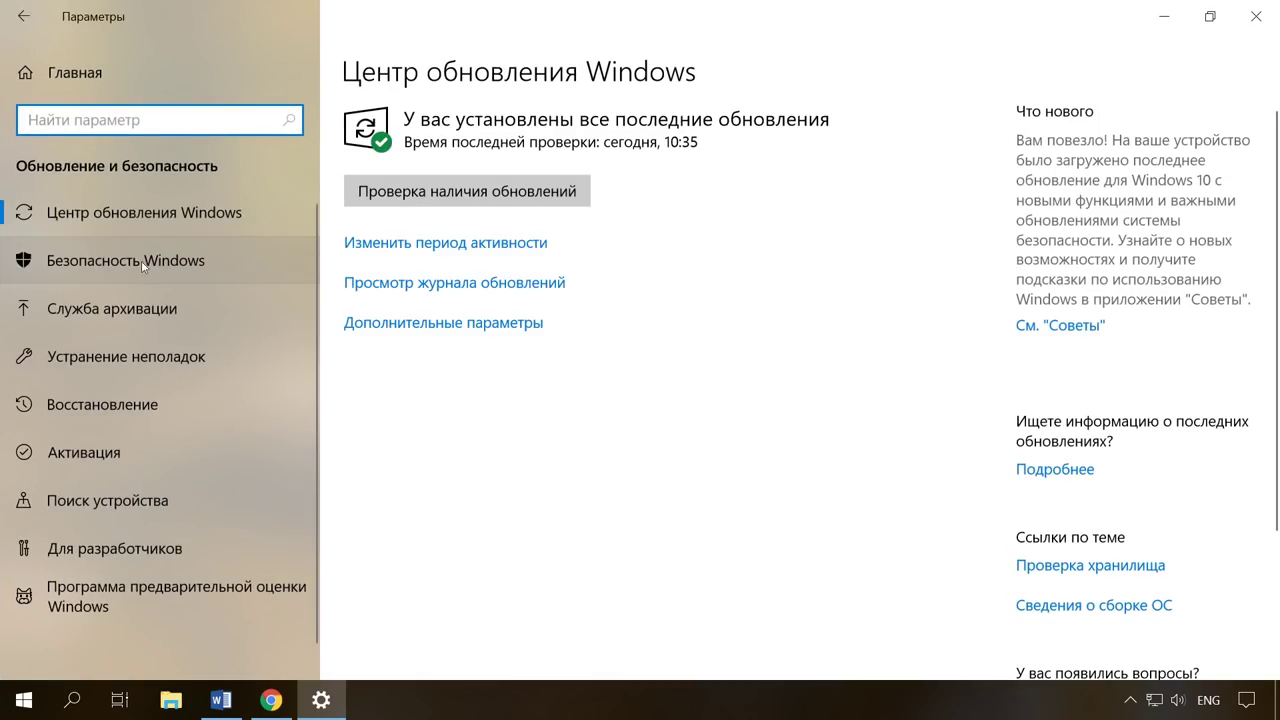
{"action": "left_click", "coordinate": [150, 367]}
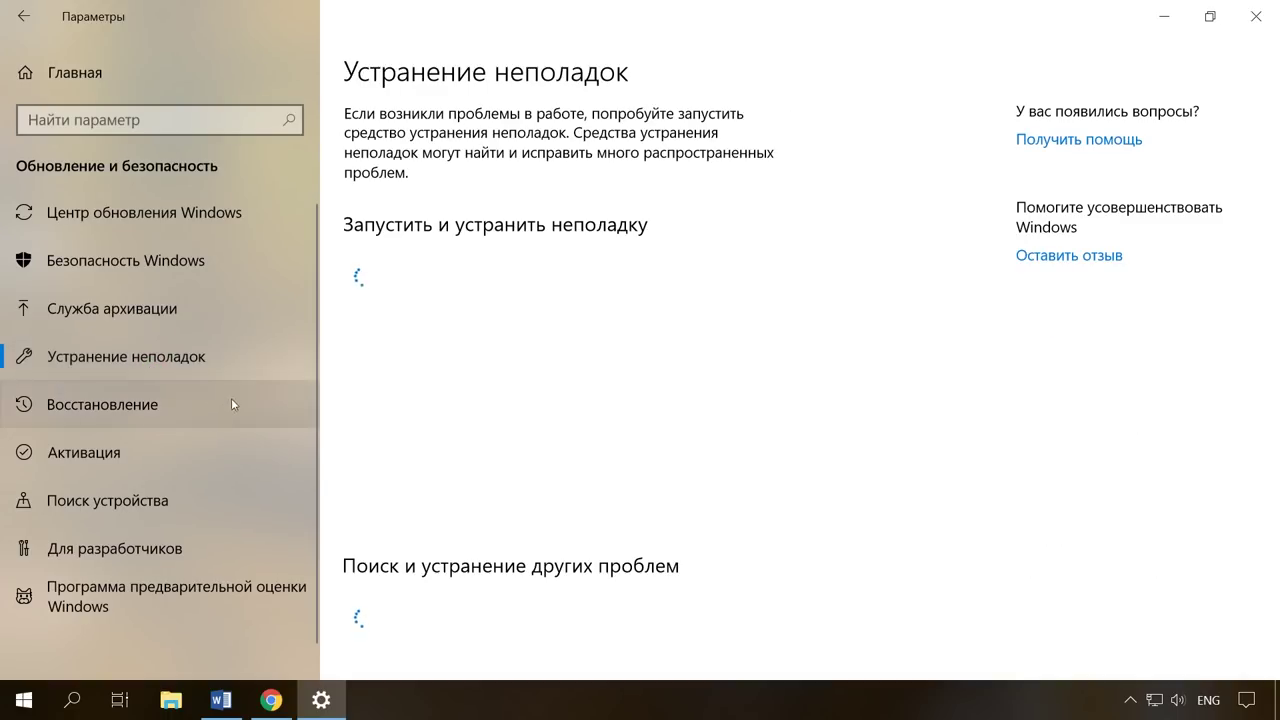
Run the Windows Update troubleshooter (Центр обновления Windows) and apply the fix that downloads and installs pending updates.
{"action": "scroll", "coordinate": [473, 437], "scroll_direction": "down", "scroll_amount": 2}
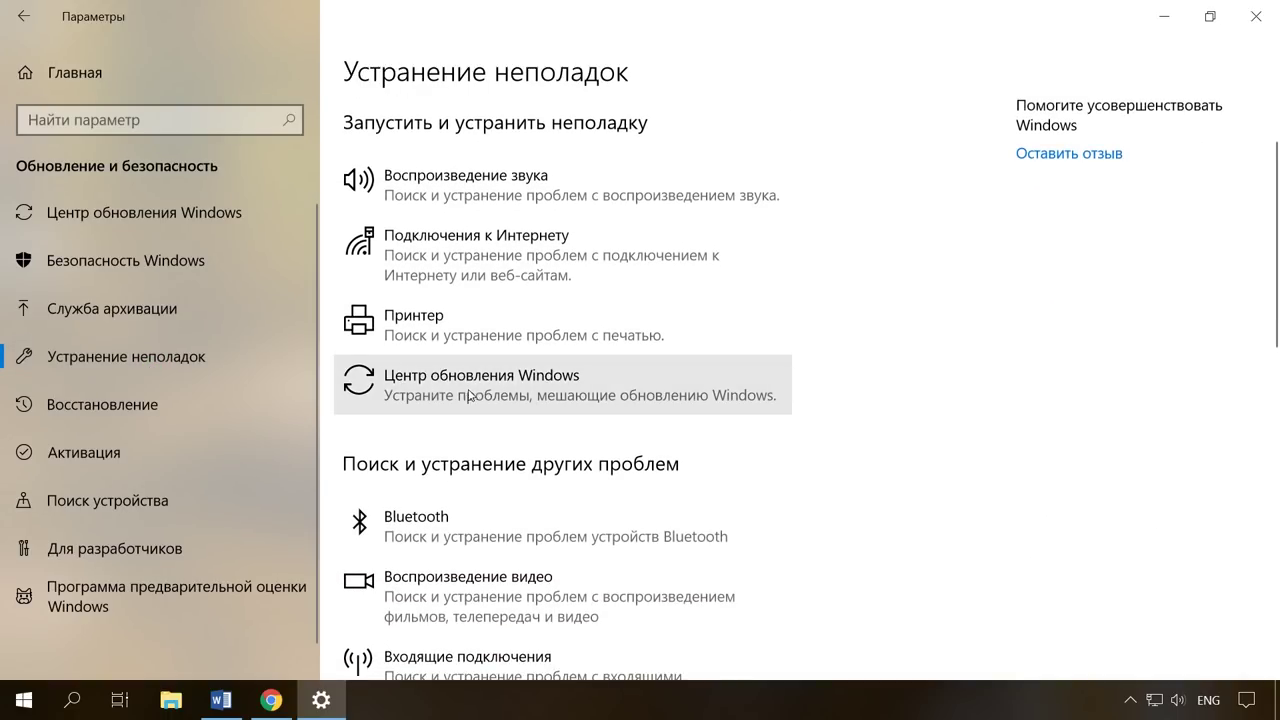
{"action": "left_click", "coordinate": [470, 395]}
{"action": "left_click", "coordinate": [691, 461]}
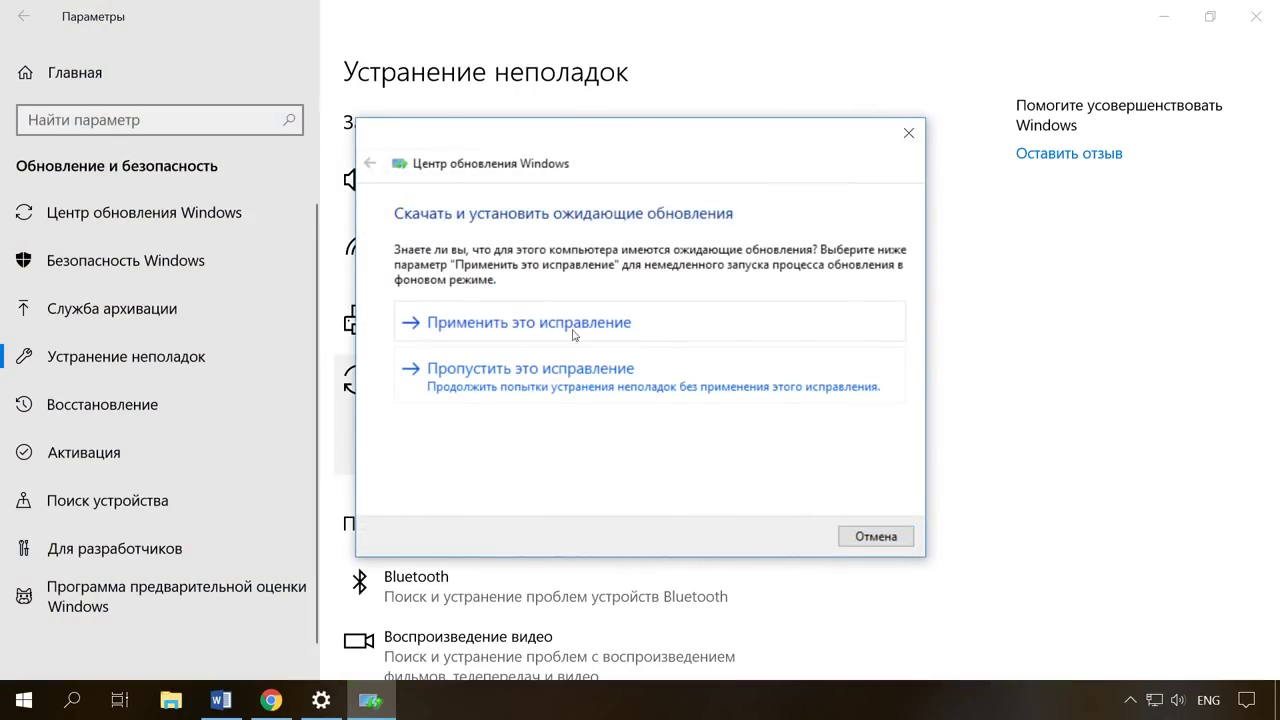
{"action": "left_click", "coordinate": [575, 334]}
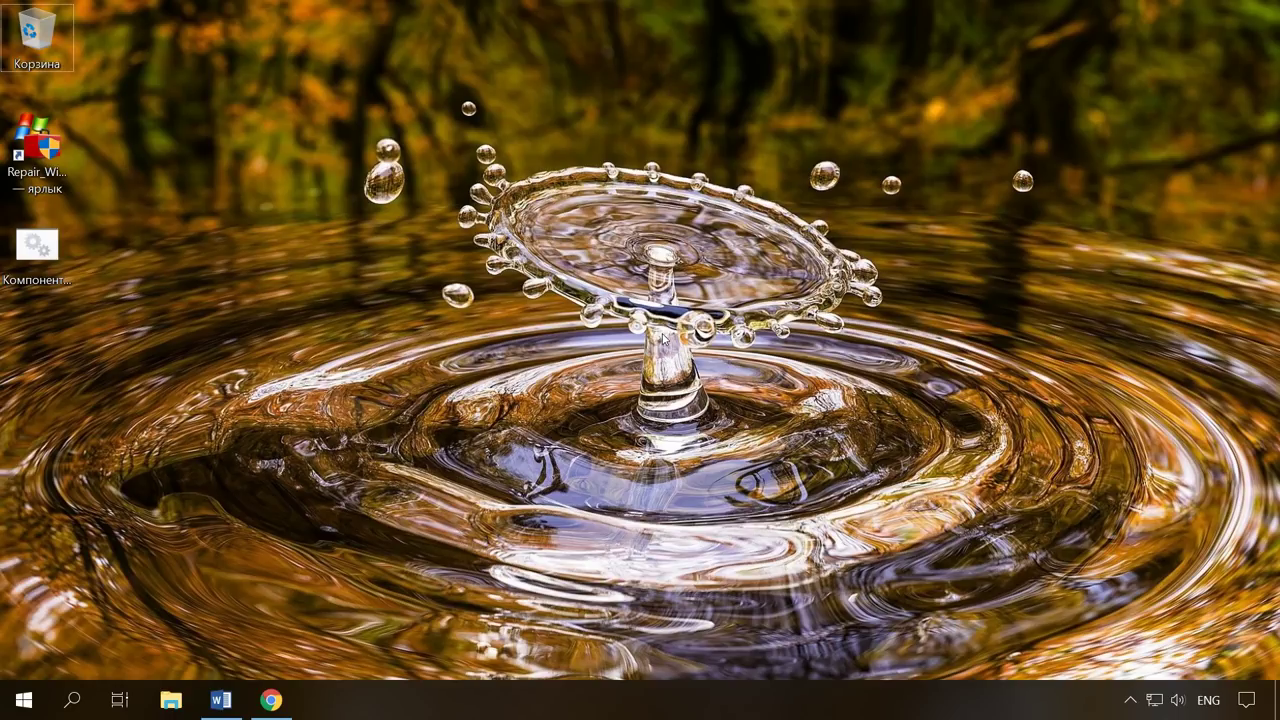
Launch Tweaking.com Windows Repair from its desktop shortcut and open the list of main repairs.
{"action": "left_click", "coordinate": [40, 182]}
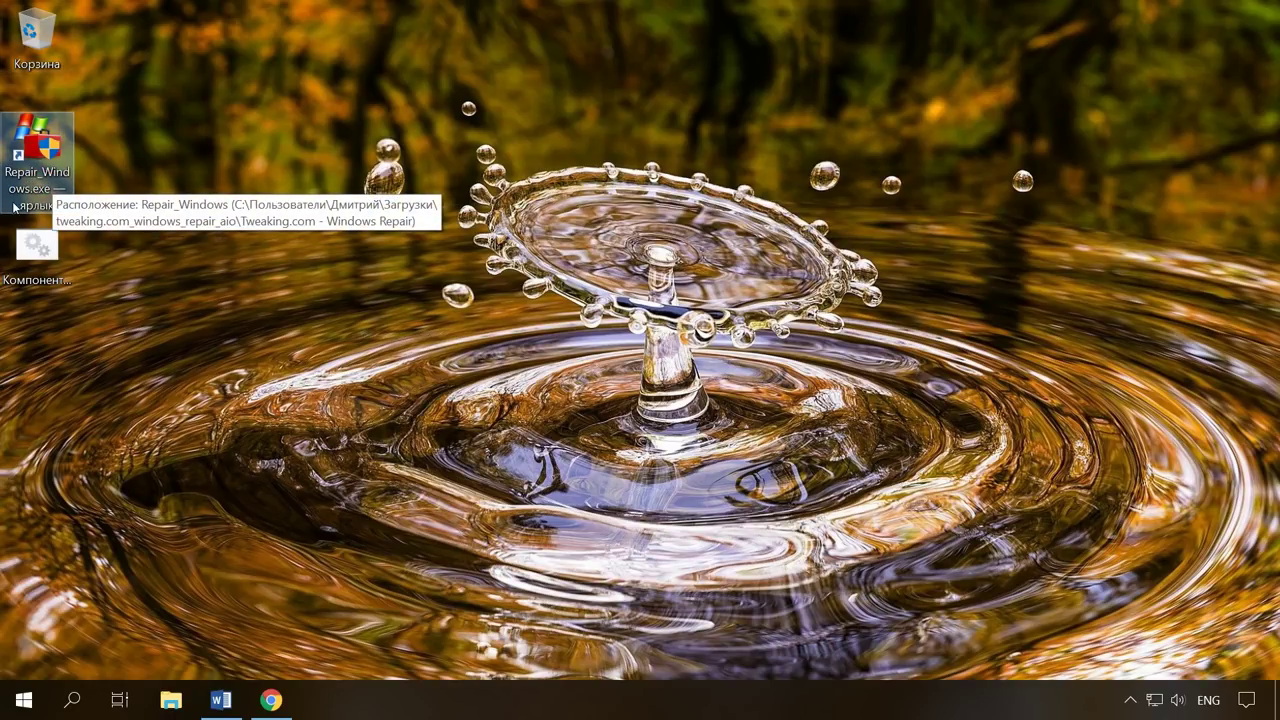
{"action": "double_click", "coordinate": [37, 183]}
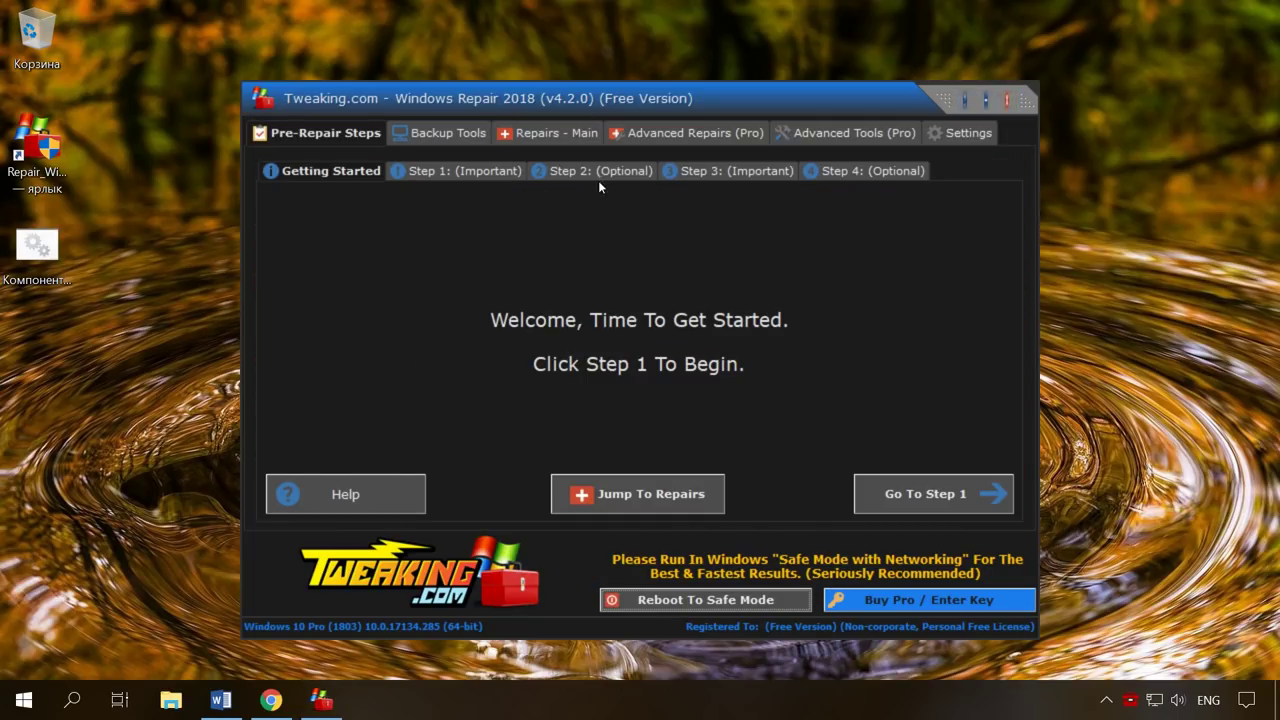
{"action": "left_click", "coordinate": [556, 135]}
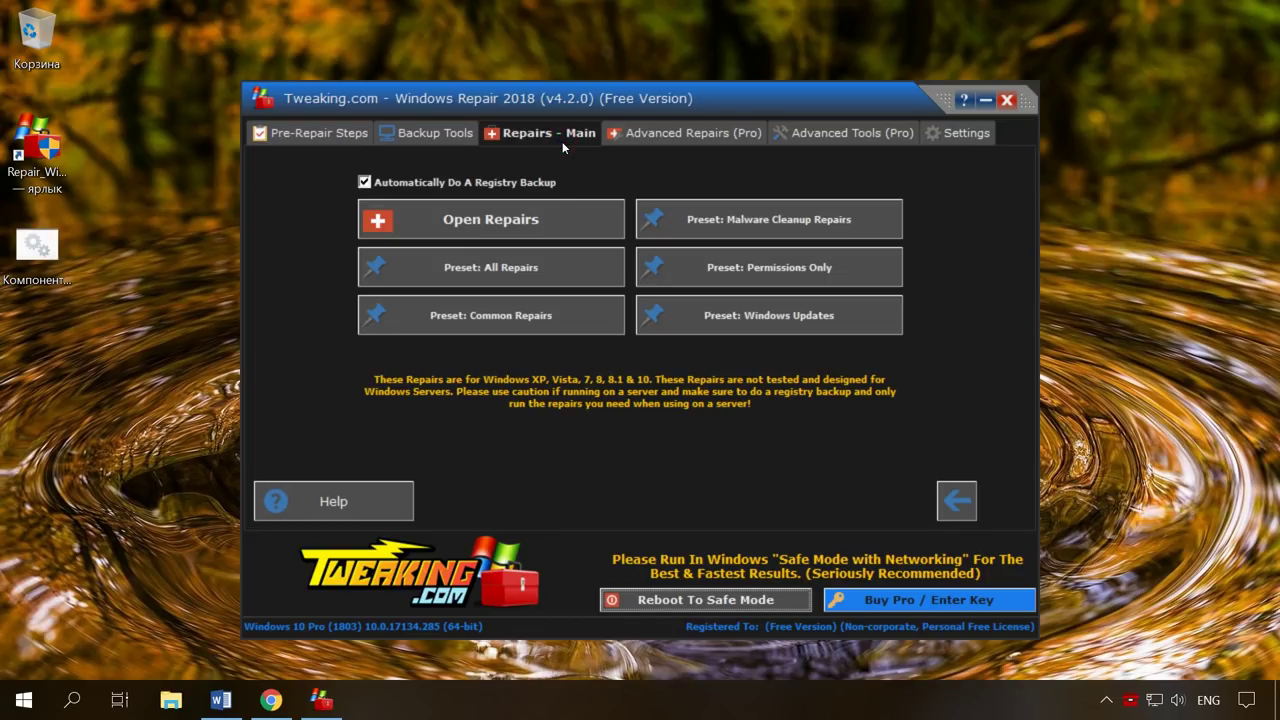
{"action": "left_click", "coordinate": [489, 221]}
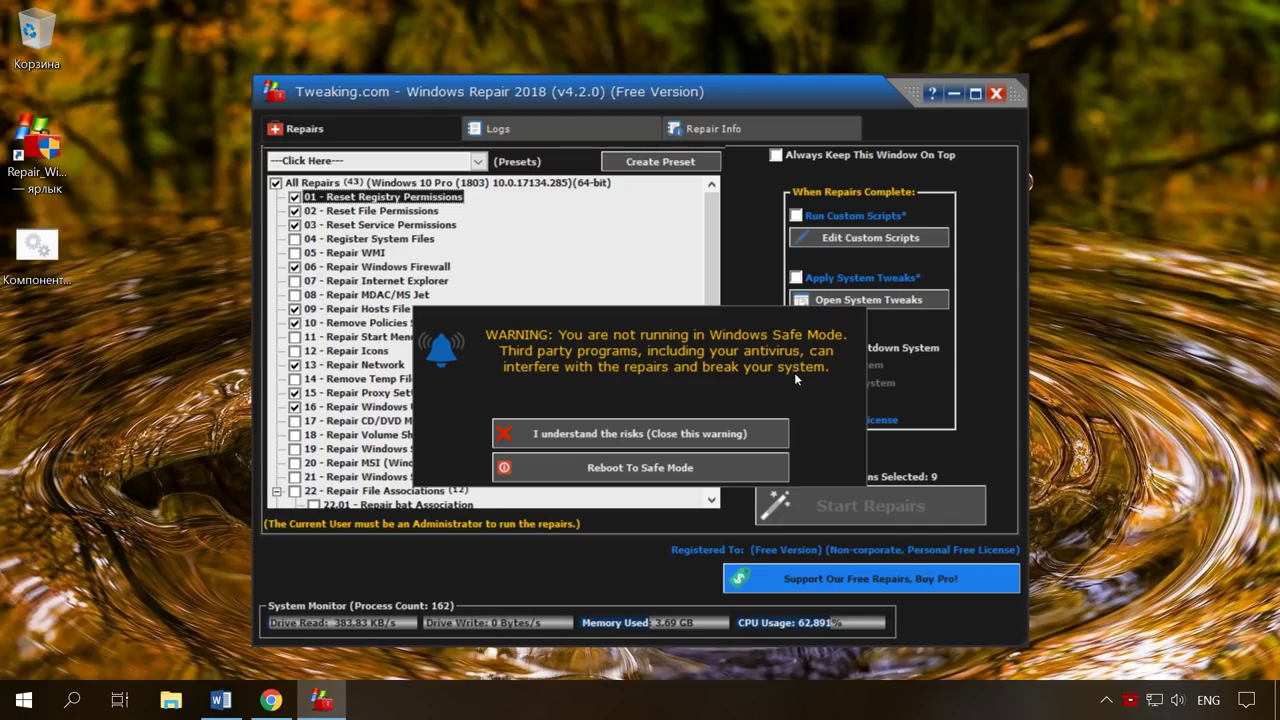
Dismiss the Safe Mode warning, choose the Windows Updates preset and start the repairs.
{"action": "left_click", "coordinate": [650, 436]}
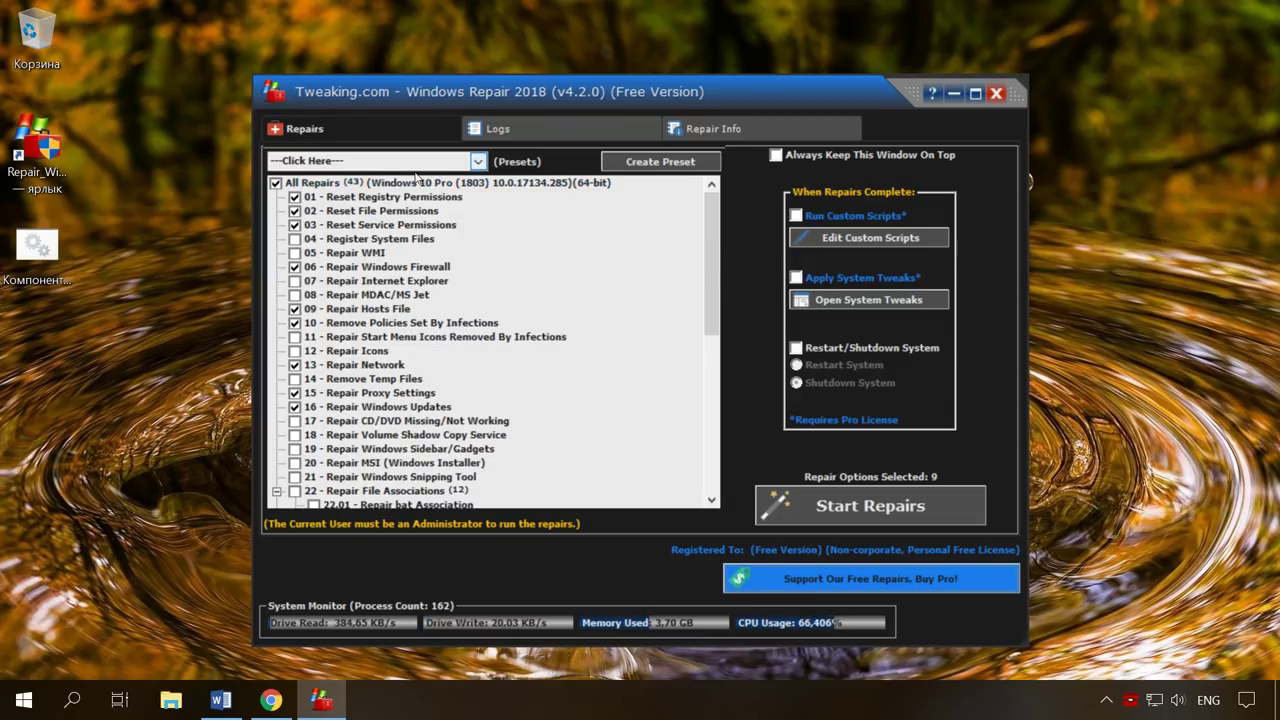
{"action": "left_click", "coordinate": [329, 163]}
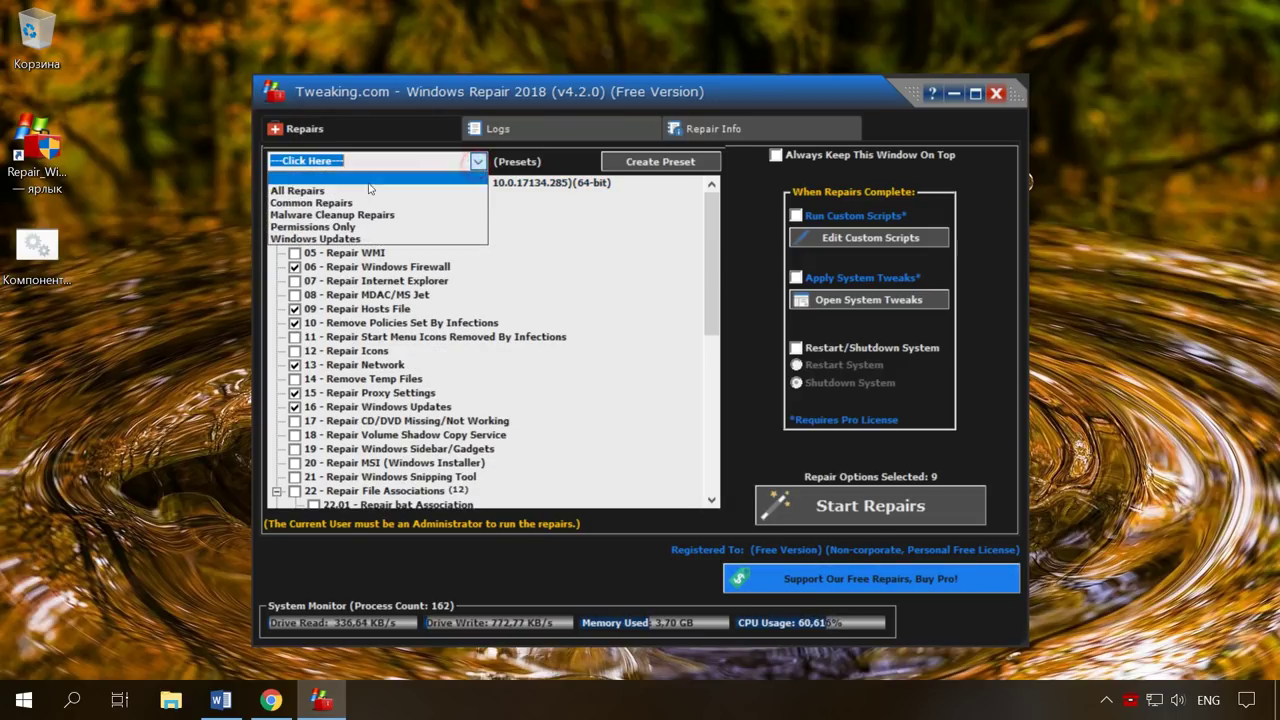
{"action": "left_click", "coordinate": [330, 240]}
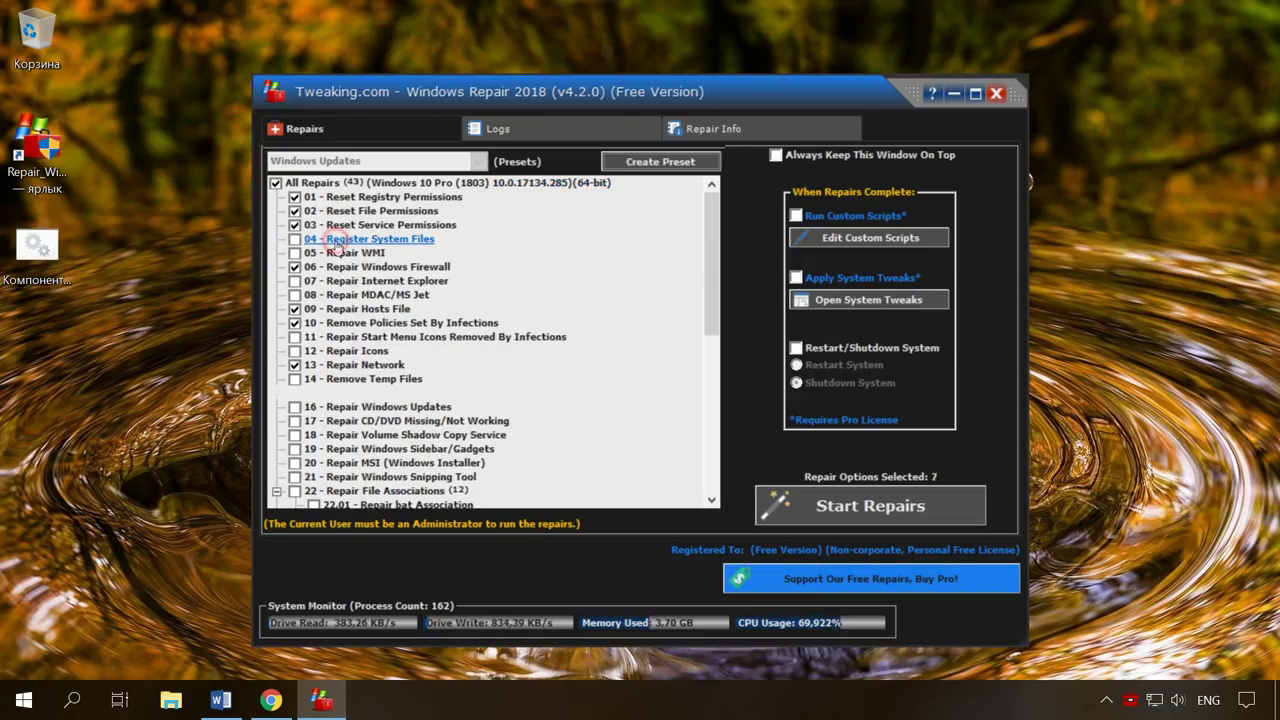
{"action": "left_click", "coordinate": [884, 517]}
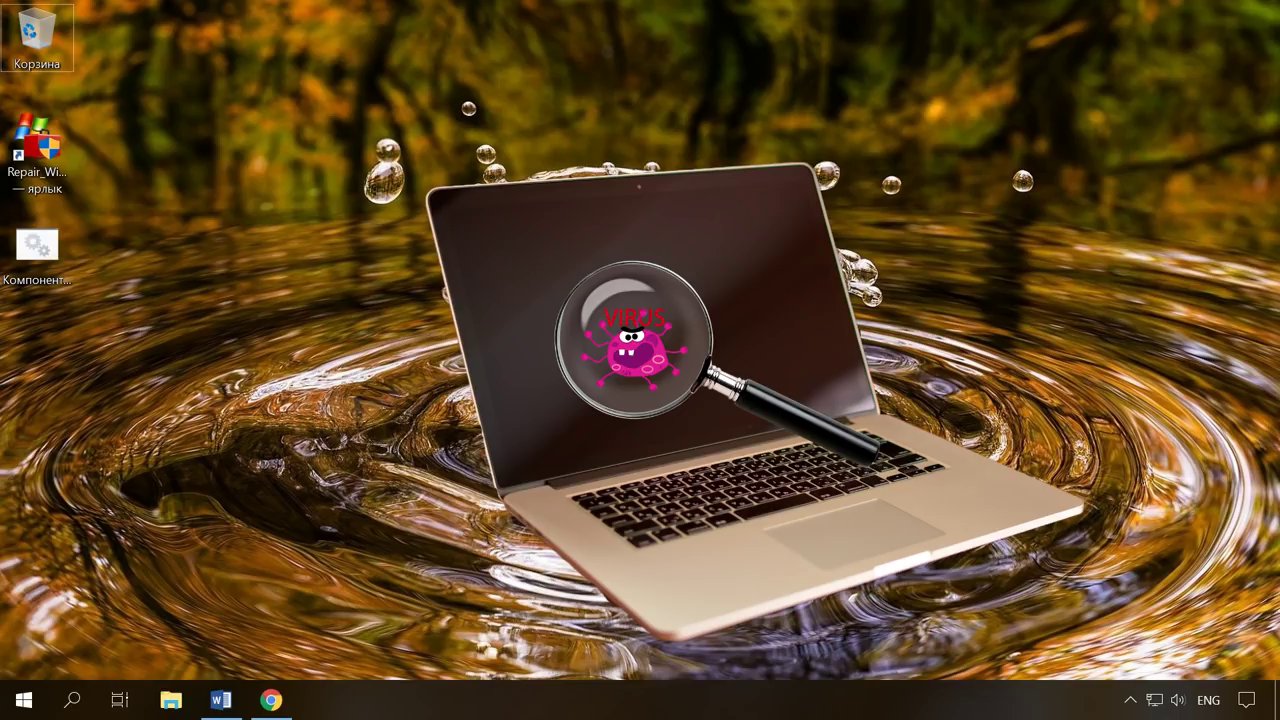
Open the recovery page (Восстановление) of Update and Security in Windows Settings.
{"action": "key", "text": "super+i"}
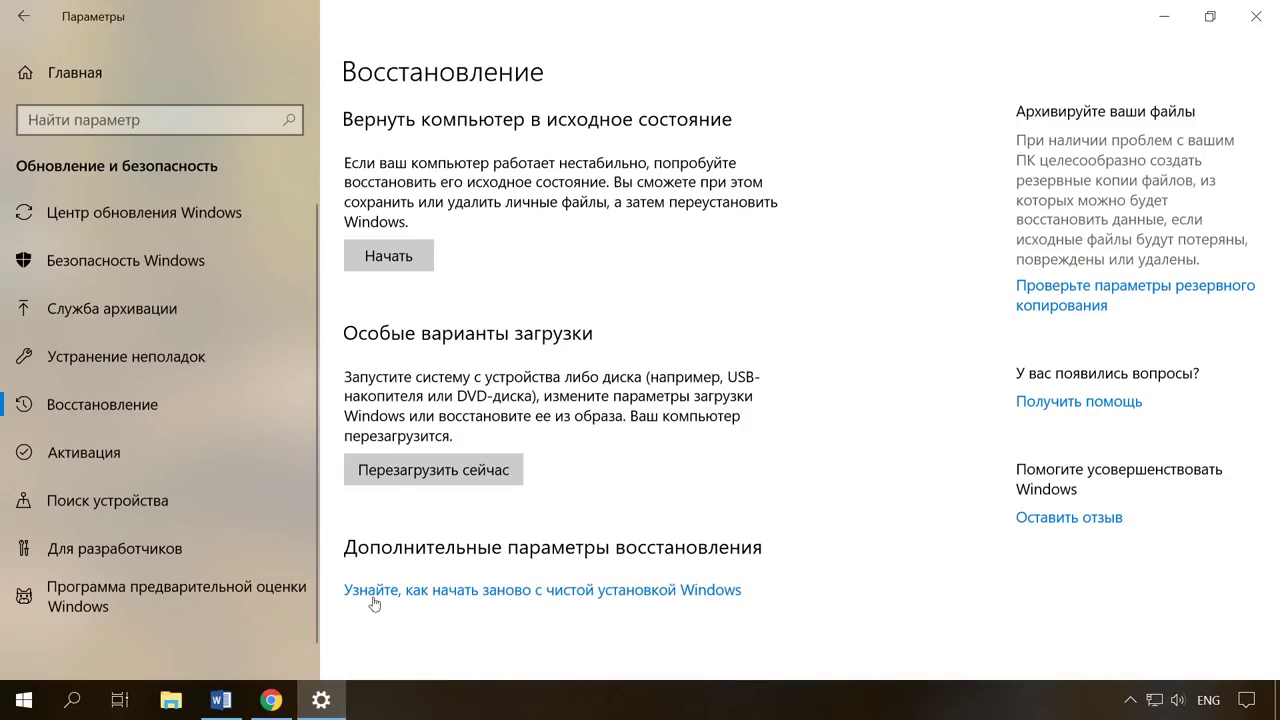